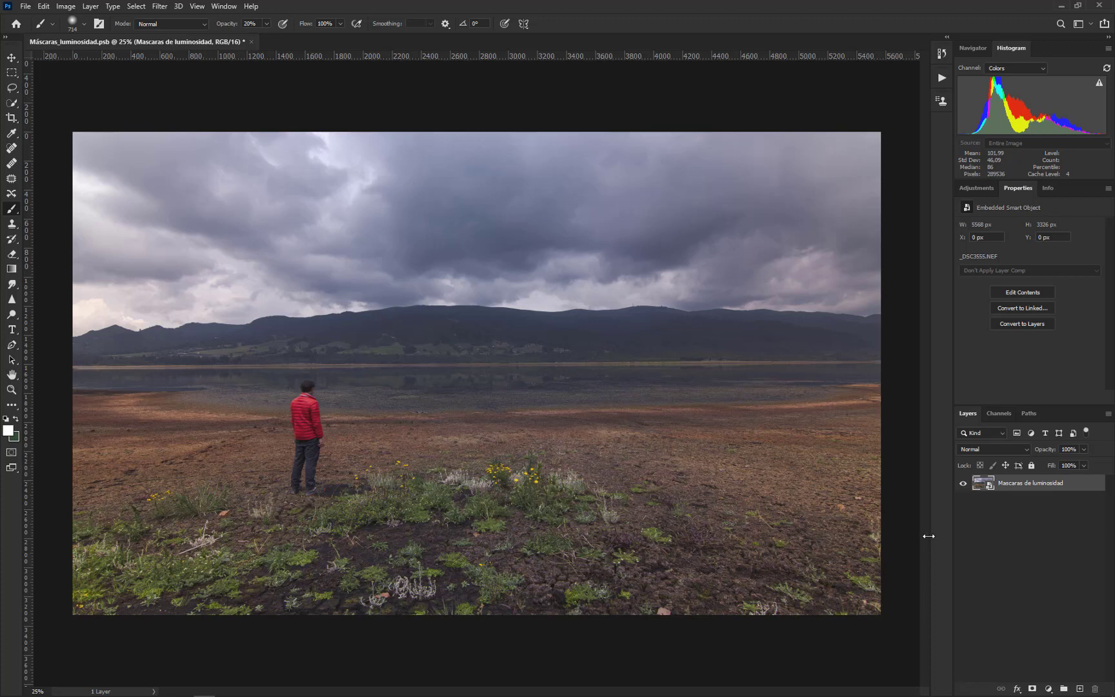
- Open Color Settings and set the RGB working space to sRGB IEC61966-2.1 and the Gray working space to sGray
left_click(43, 8)
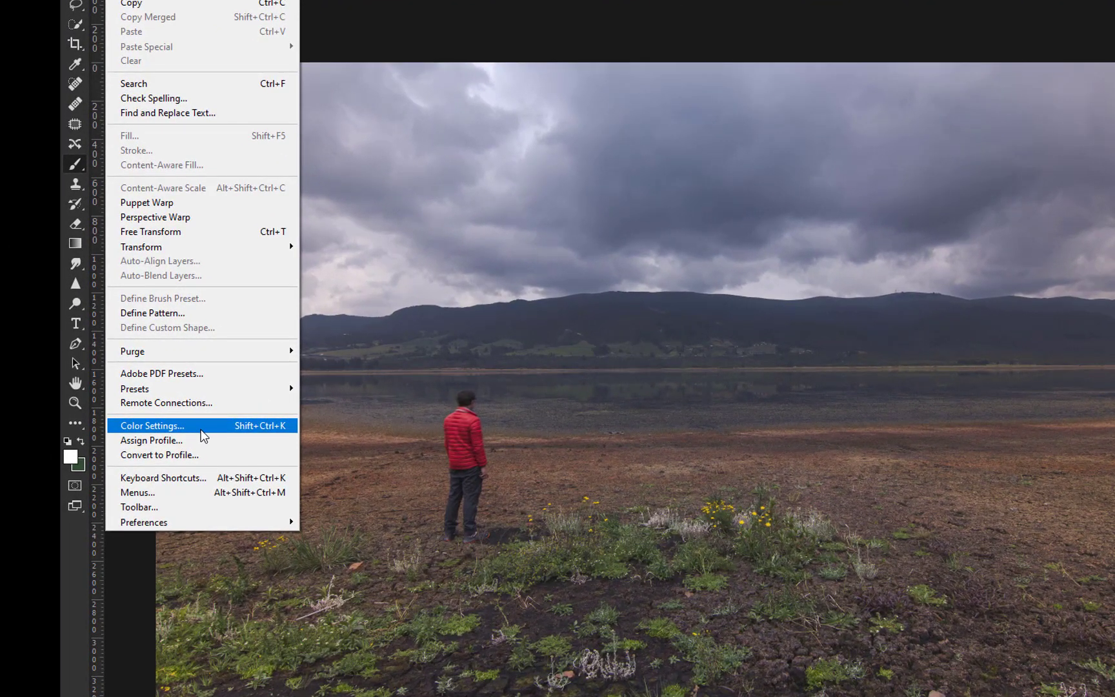
left_click(201, 431)
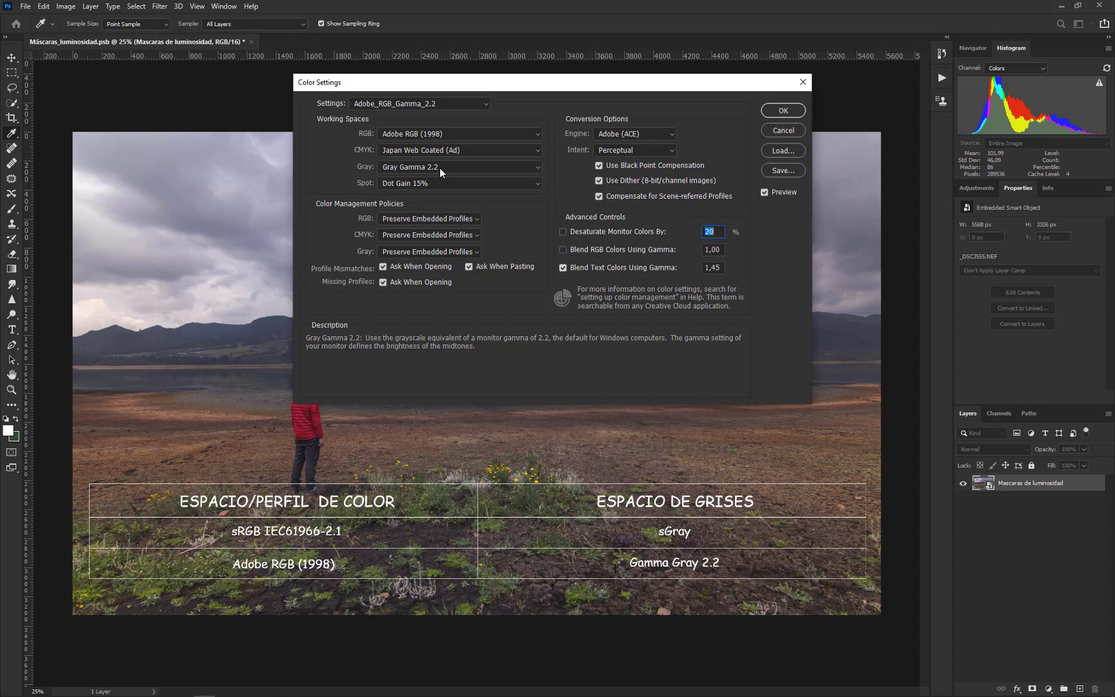
left_click(510, 136)
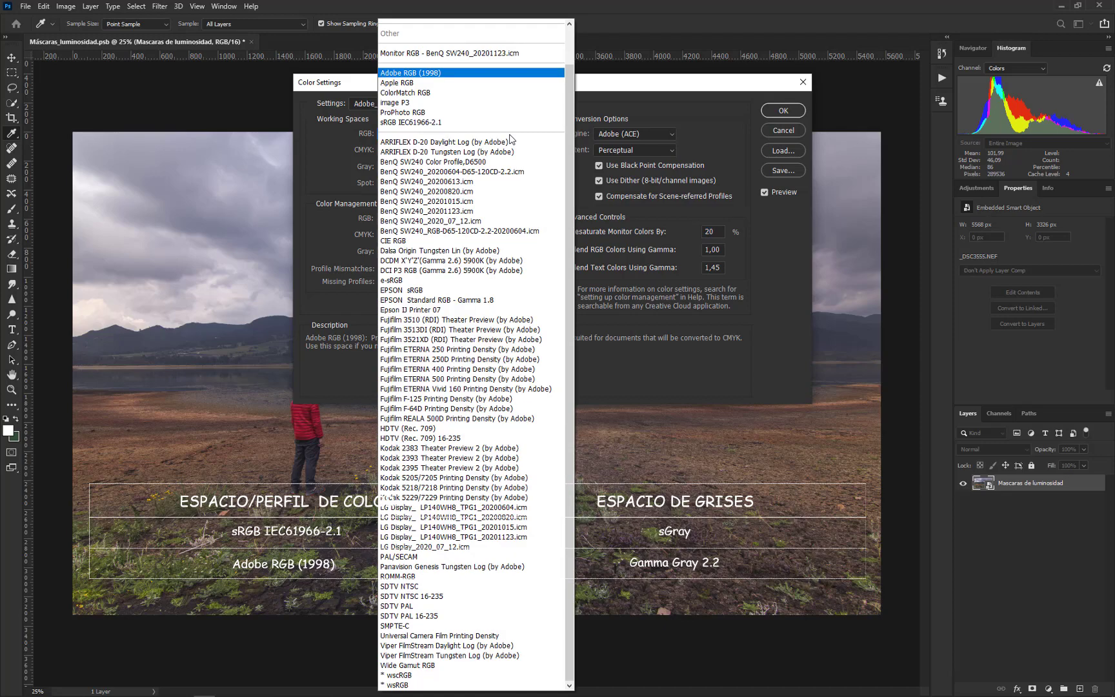
left_click(475, 122)
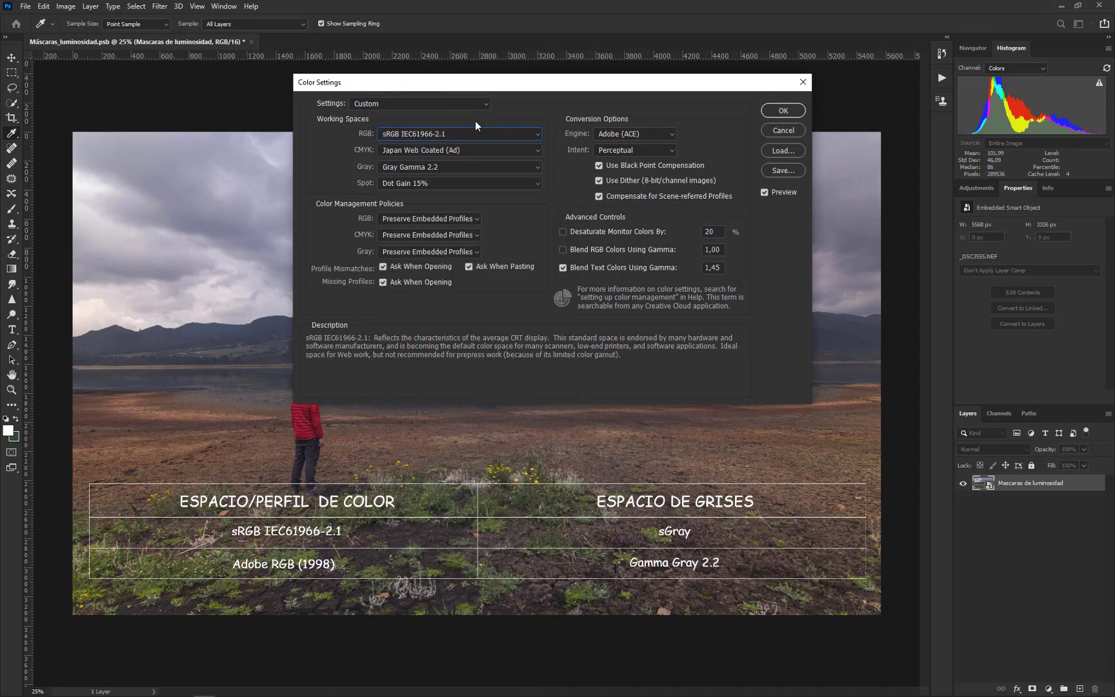
left_click(448, 169)
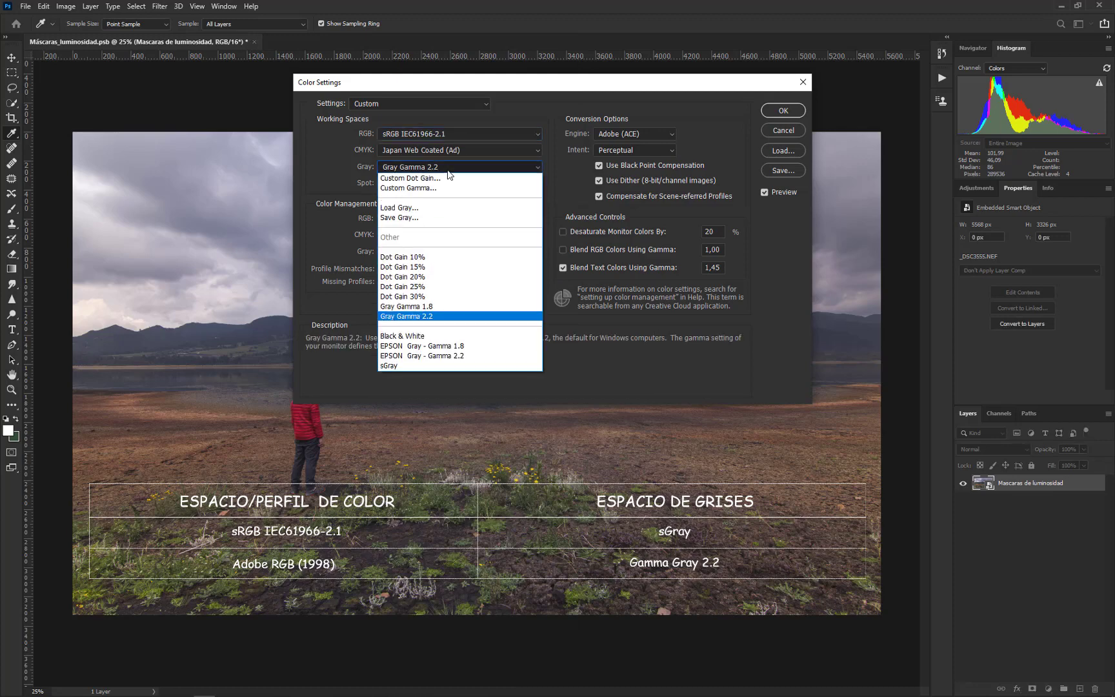
left_click(404, 365)
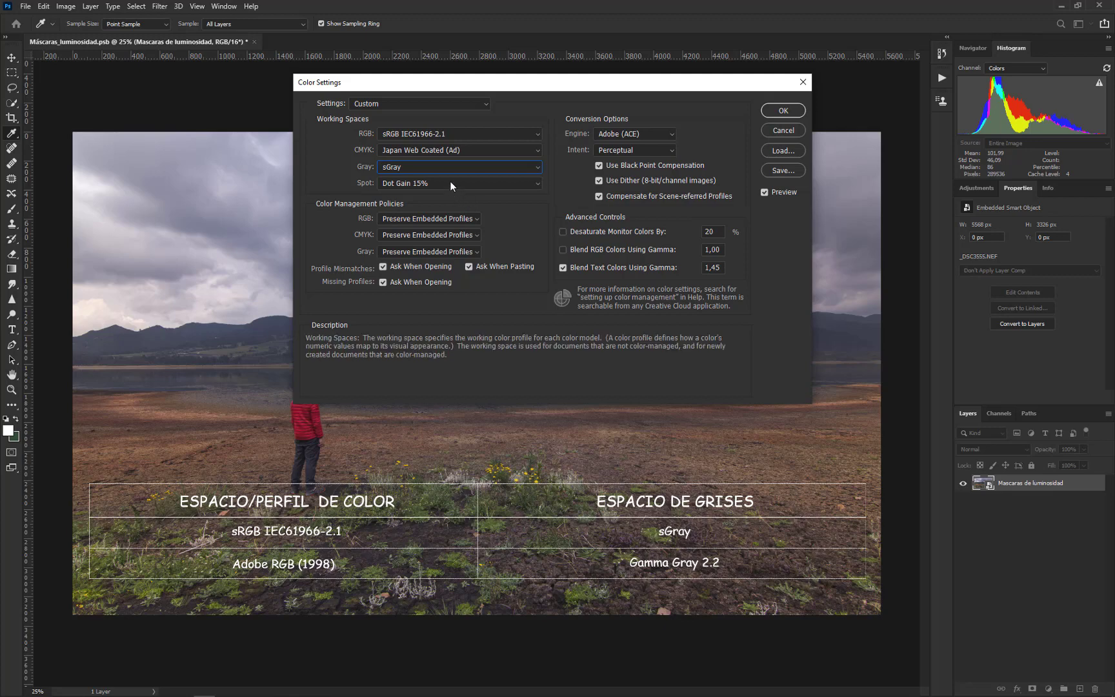
- Set the RGB working space to Adobe RGB (1998) and the Gray working space to Gray Gamma 2.2, and apply the color settings
left_click(463, 131)
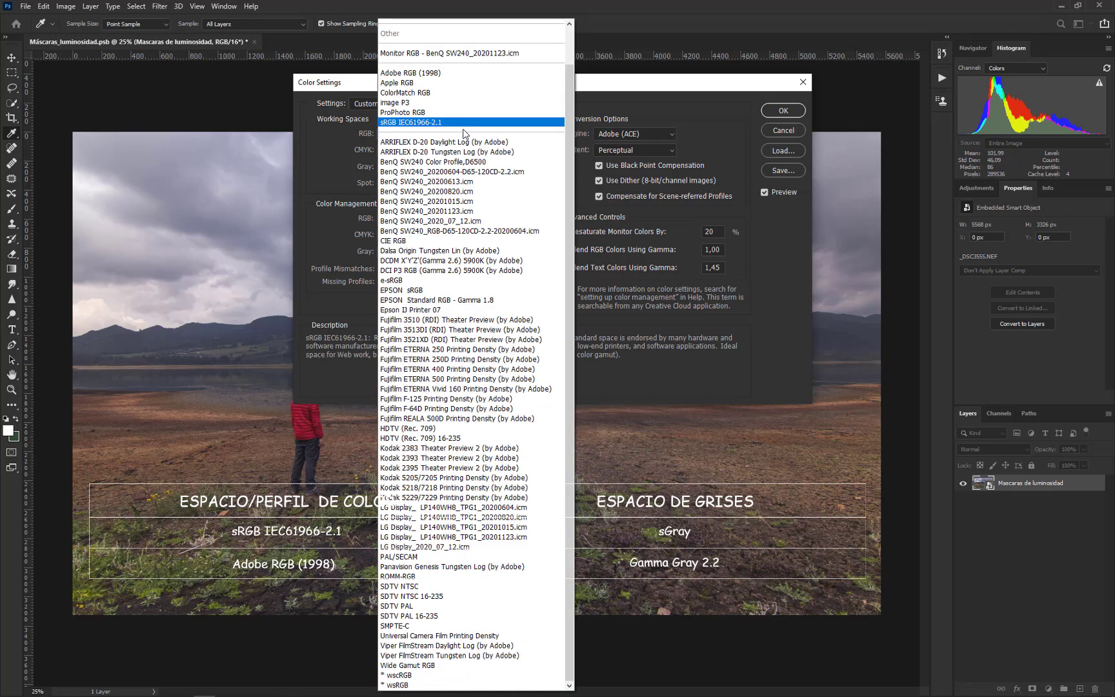
left_click(441, 75)
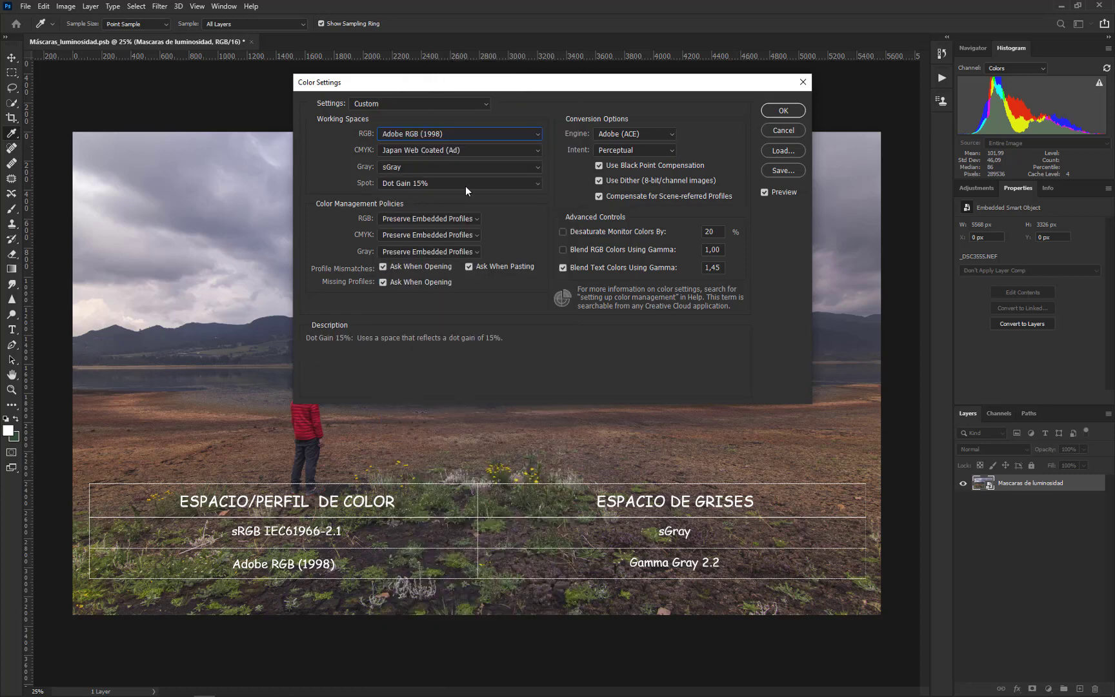
left_click(462, 167)
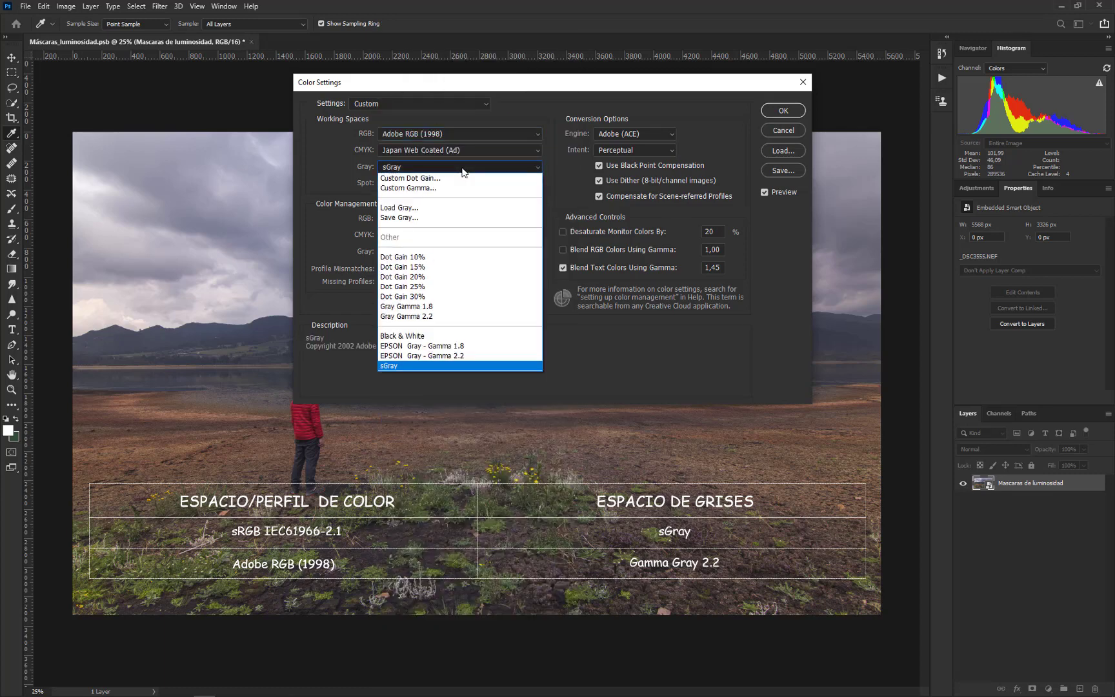
left_click(443, 316)
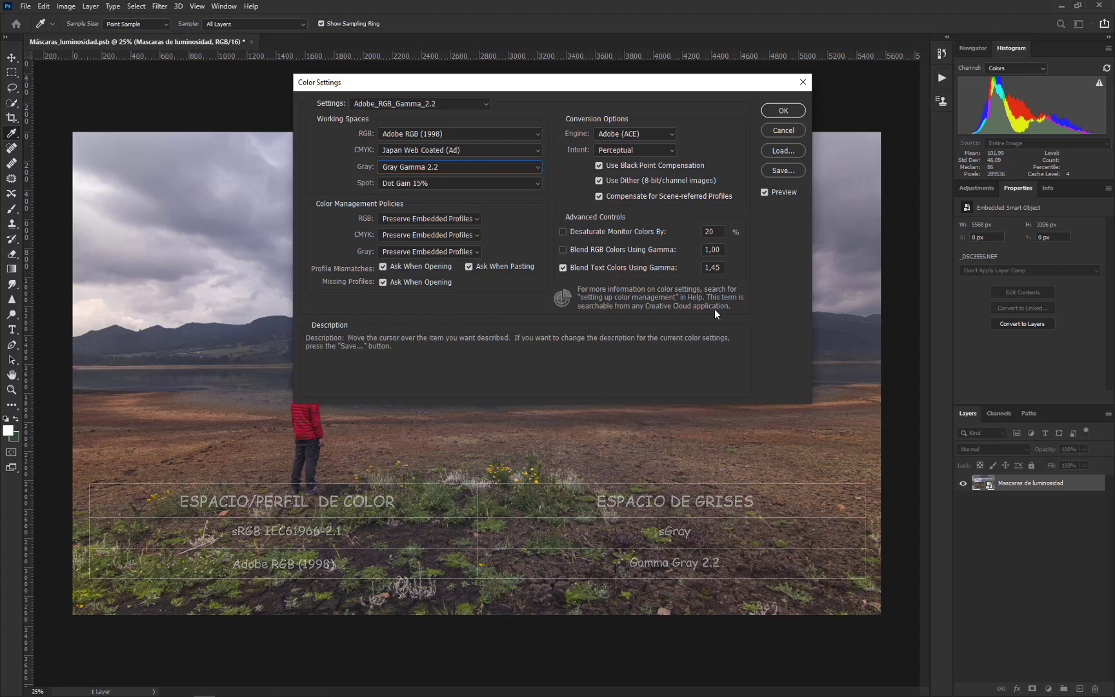
left_click(784, 110)
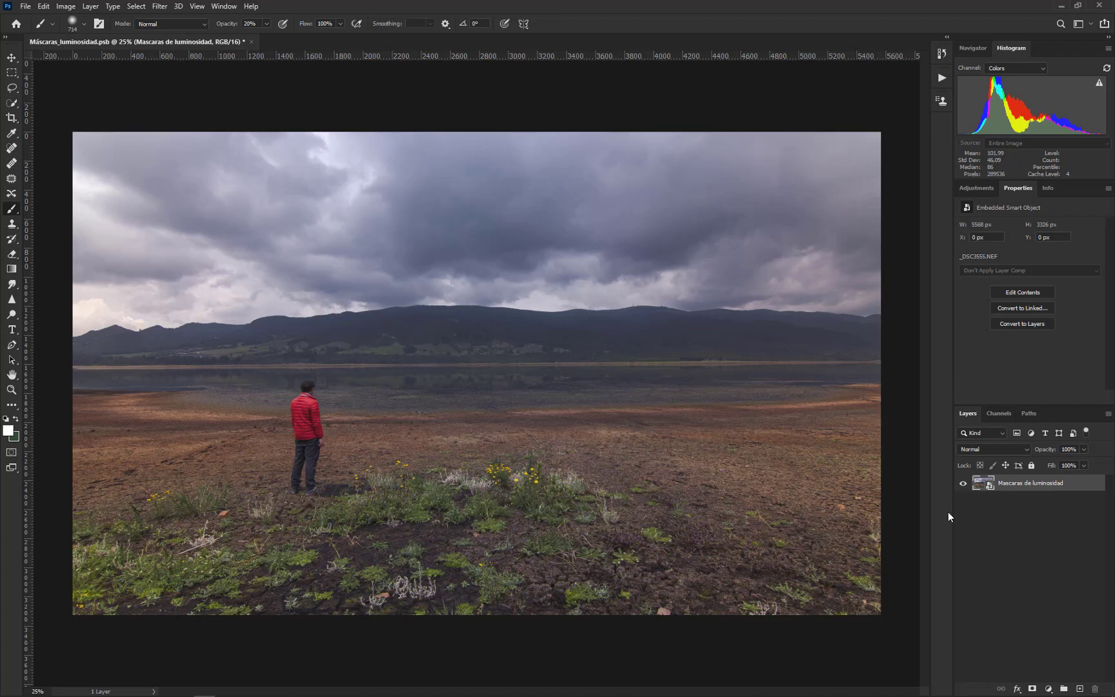
- Start a Color Range selection on the landscape photo and set its selection preview to None
left_click(134, 6)
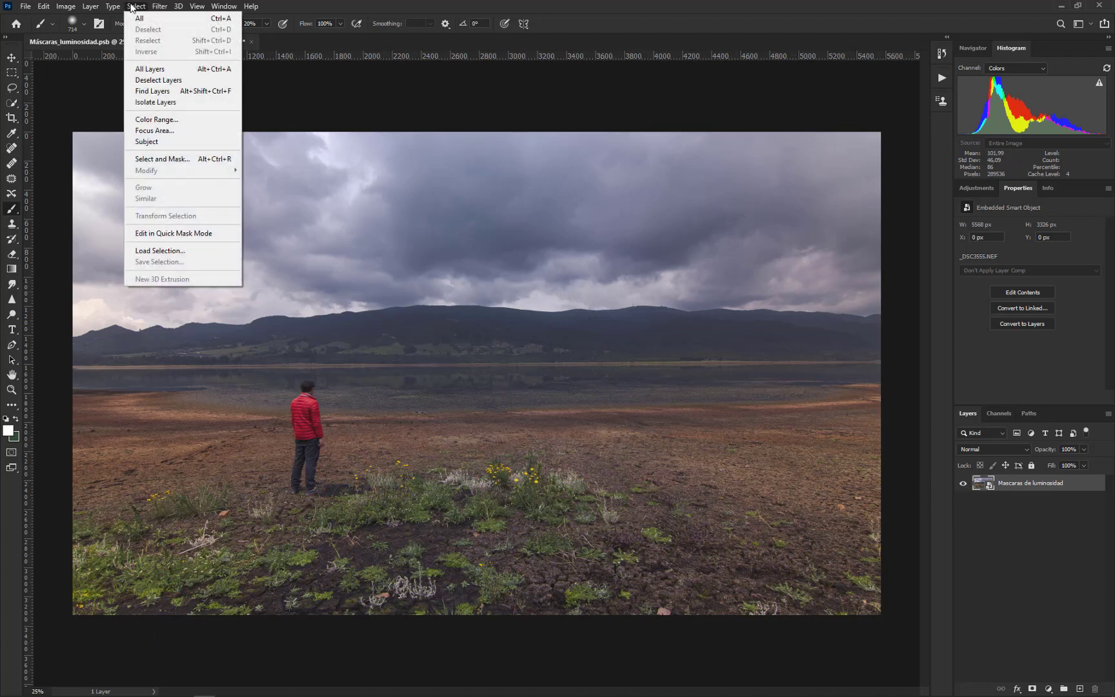
left_click(169, 120)
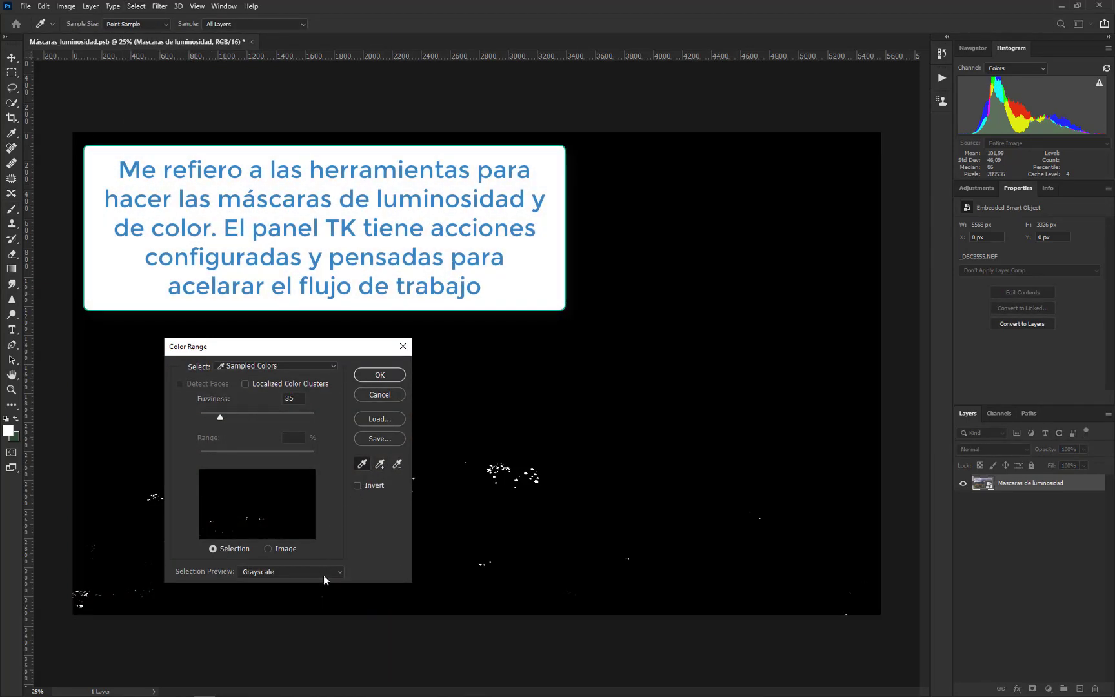
left_click(323, 573)
left_click(313, 586)
left_click_drag(329, 350, 735, 121)
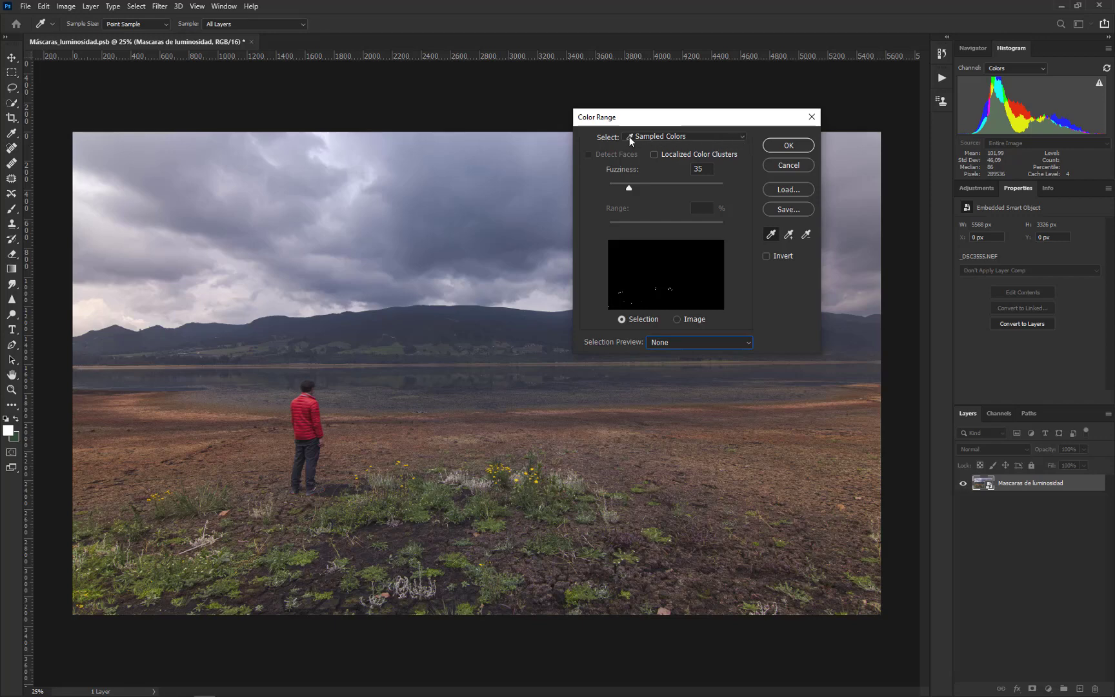
- Choose Highlights as the range to select and set the selection preview to Grayscale
left_click(737, 137)
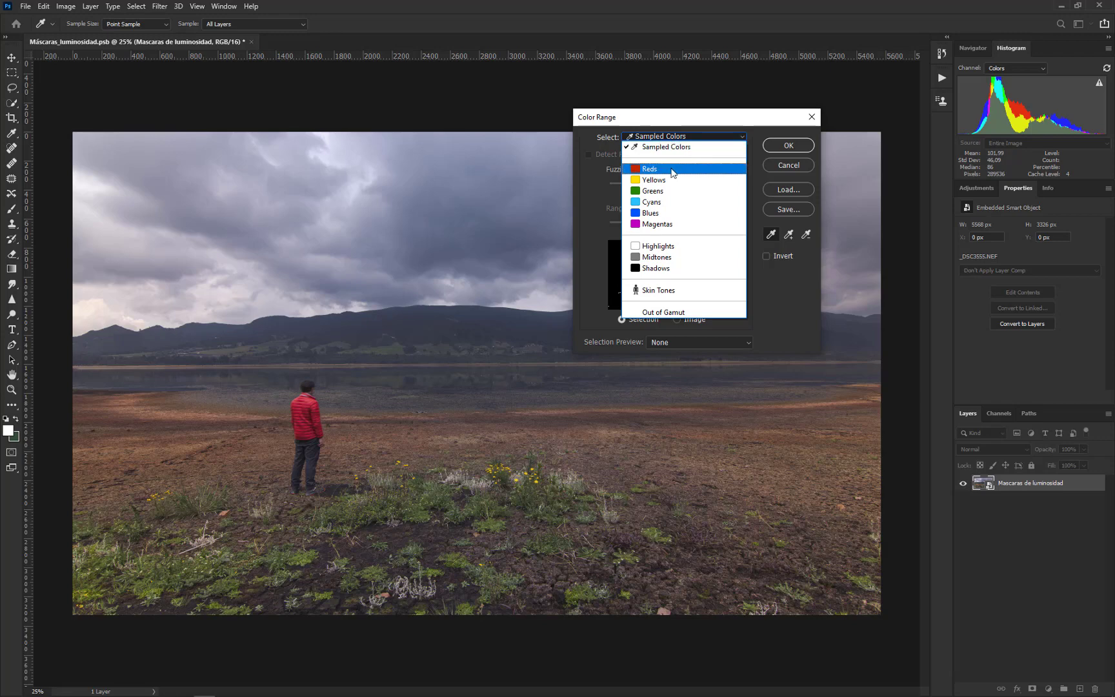
left_click(680, 249)
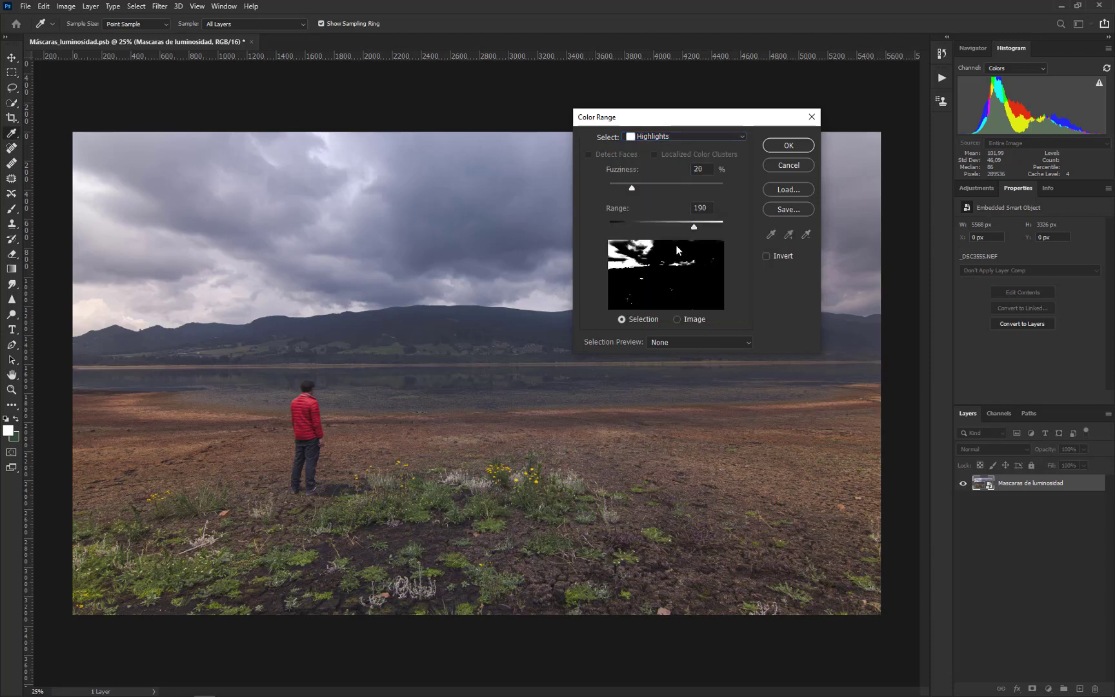
left_click(708, 346)
left_click(692, 375)
- Set the highlights Fuzziness to 100%, try a Range of 255, and lower the Range to 152
left_click_drag(673, 120, 623, 167)
left_click(582, 230)
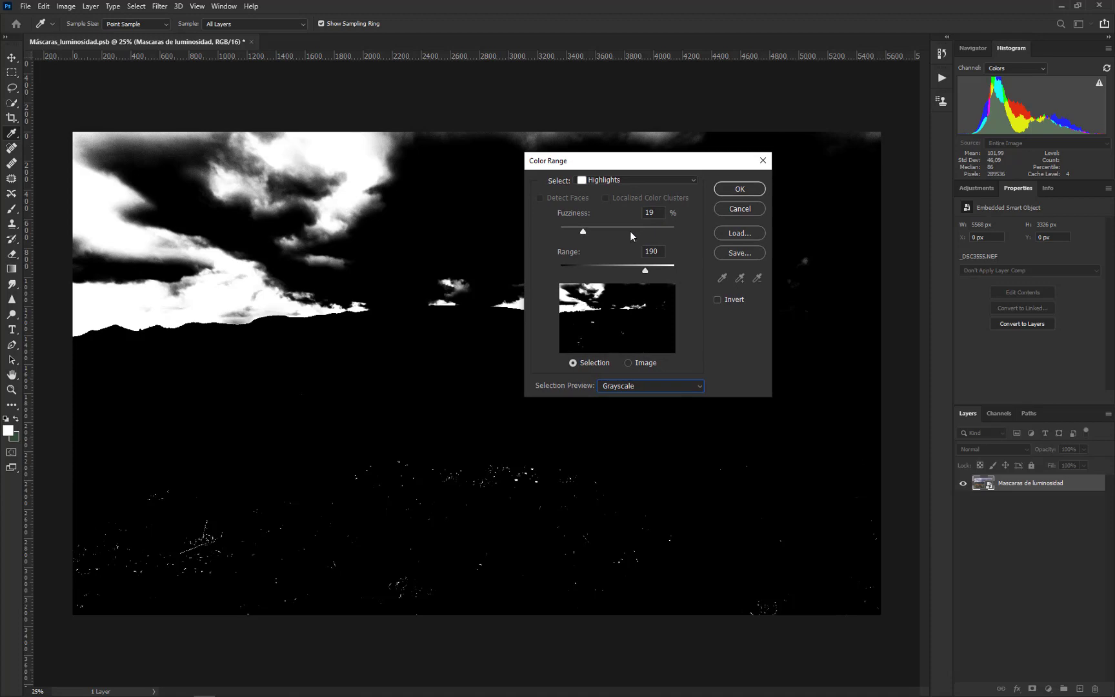
left_click_drag(629, 231, 679, 229)
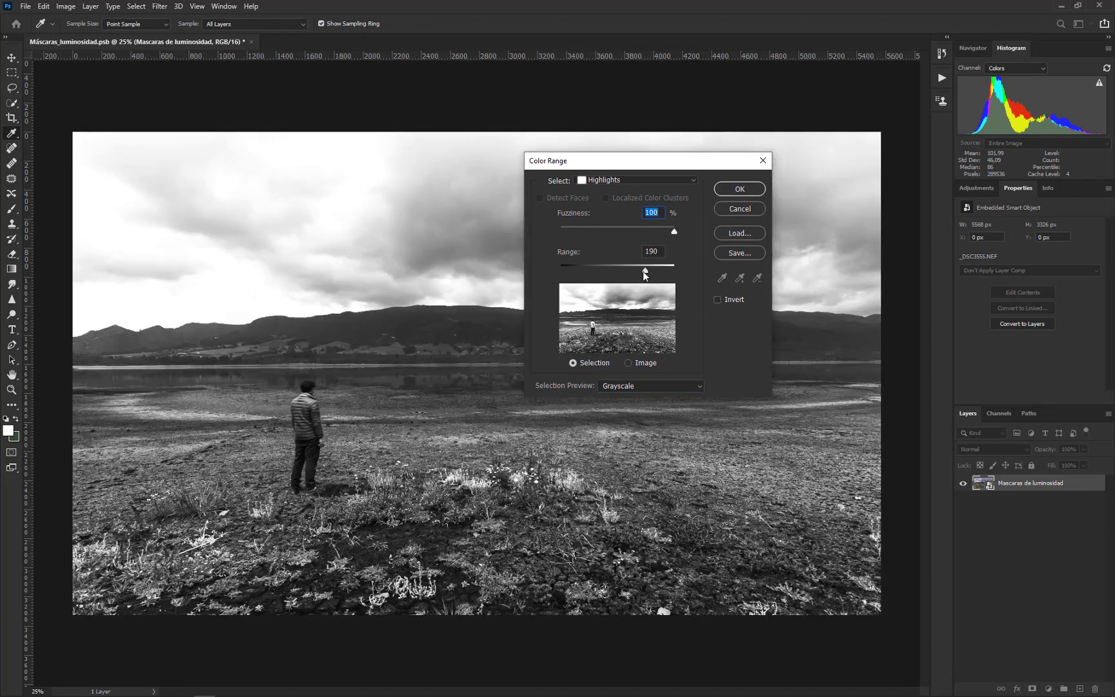
left_click_drag(645, 270, 677, 270)
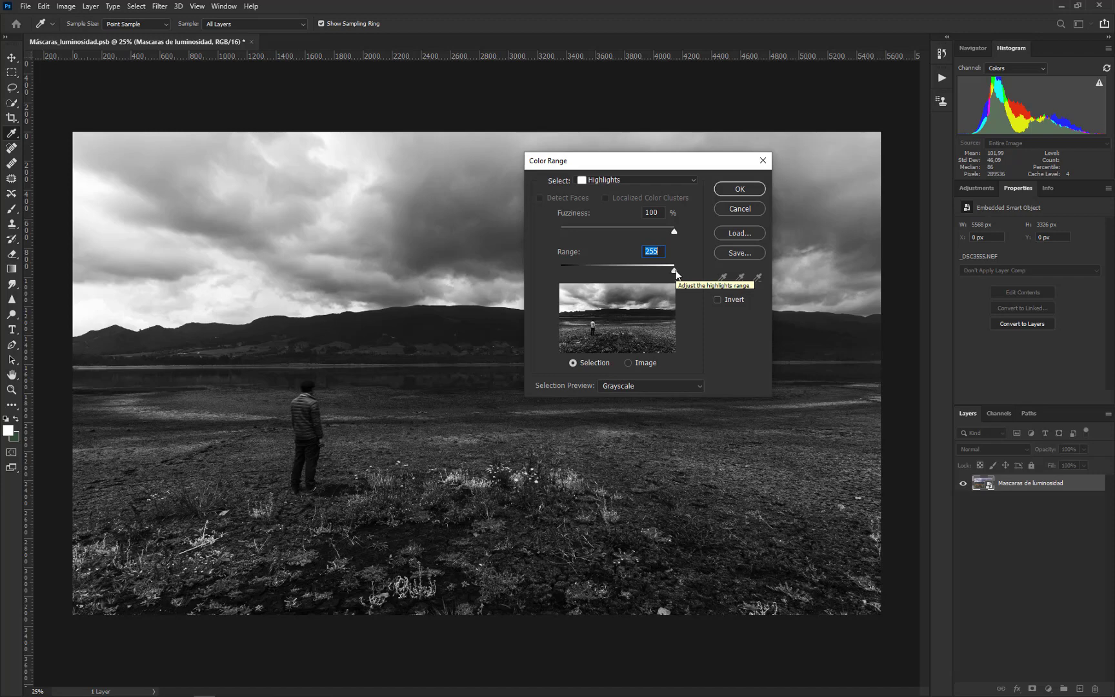
left_click_drag(676, 272, 628, 271)
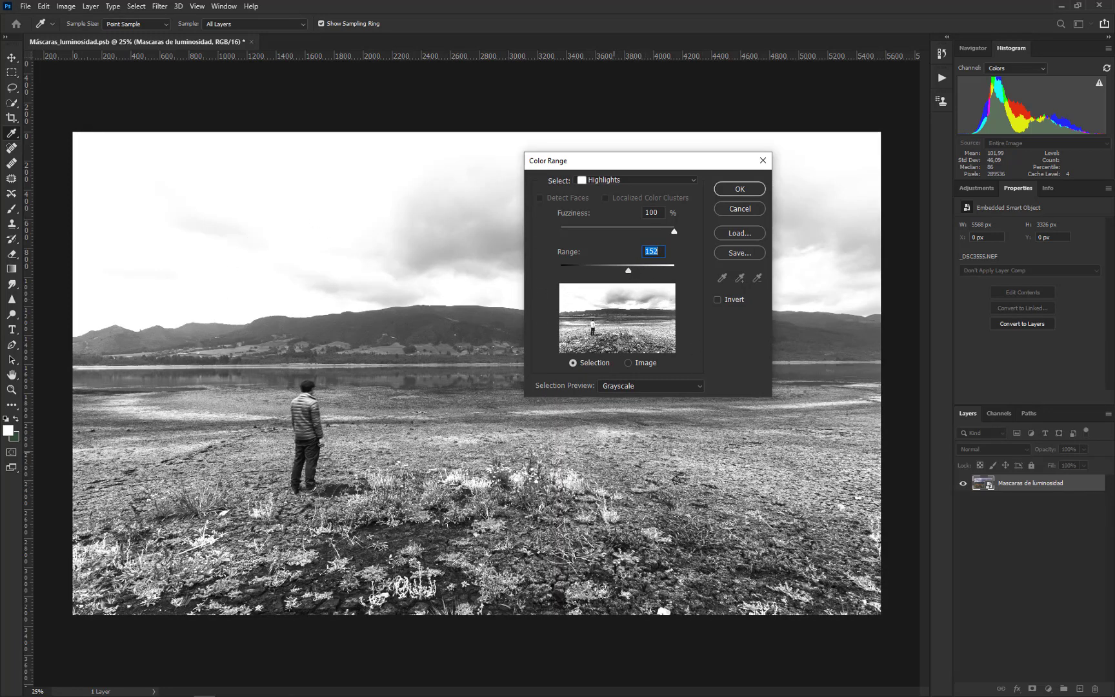
- Try a highlights Range of 134, raise the Range to 255, and reduce the Fuzziness to 59%
left_click_drag(624, 171, 771, 278)
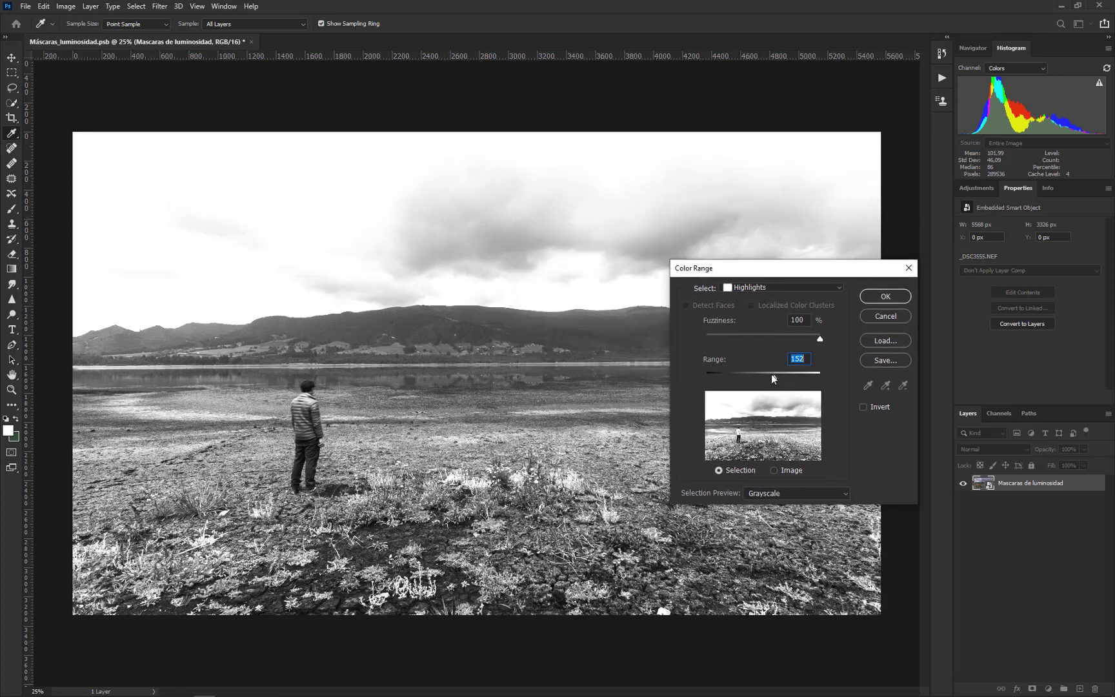
left_click_drag(779, 378, 717, 375)
left_click_drag(718, 376, 766, 380)
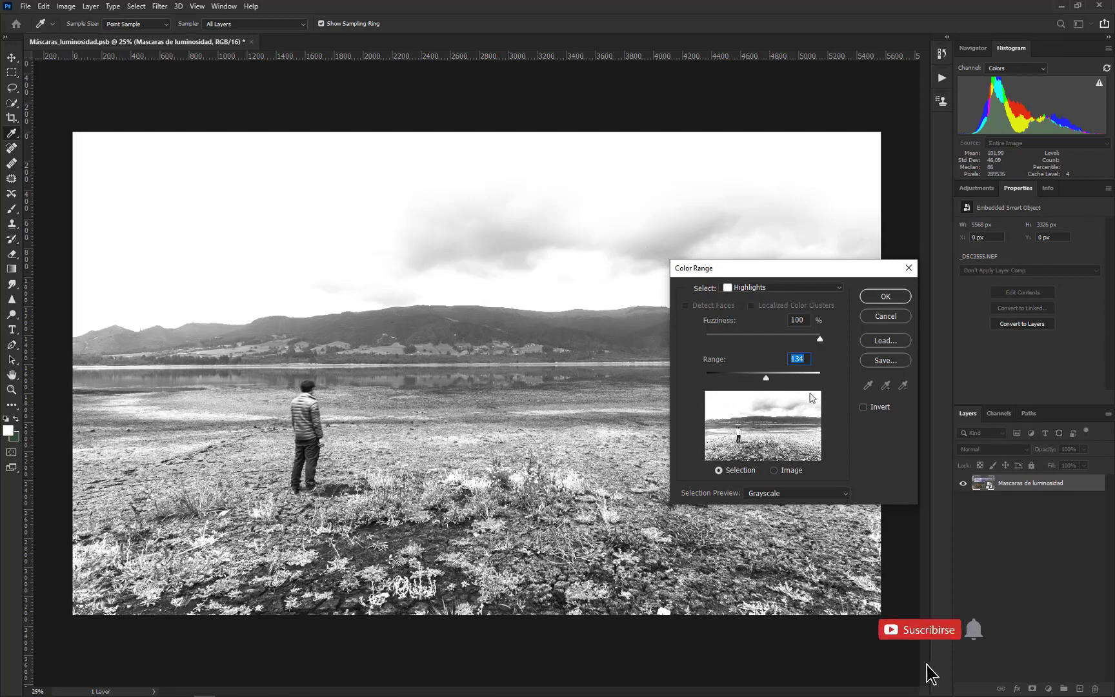
left_click_drag(764, 379, 821, 378)
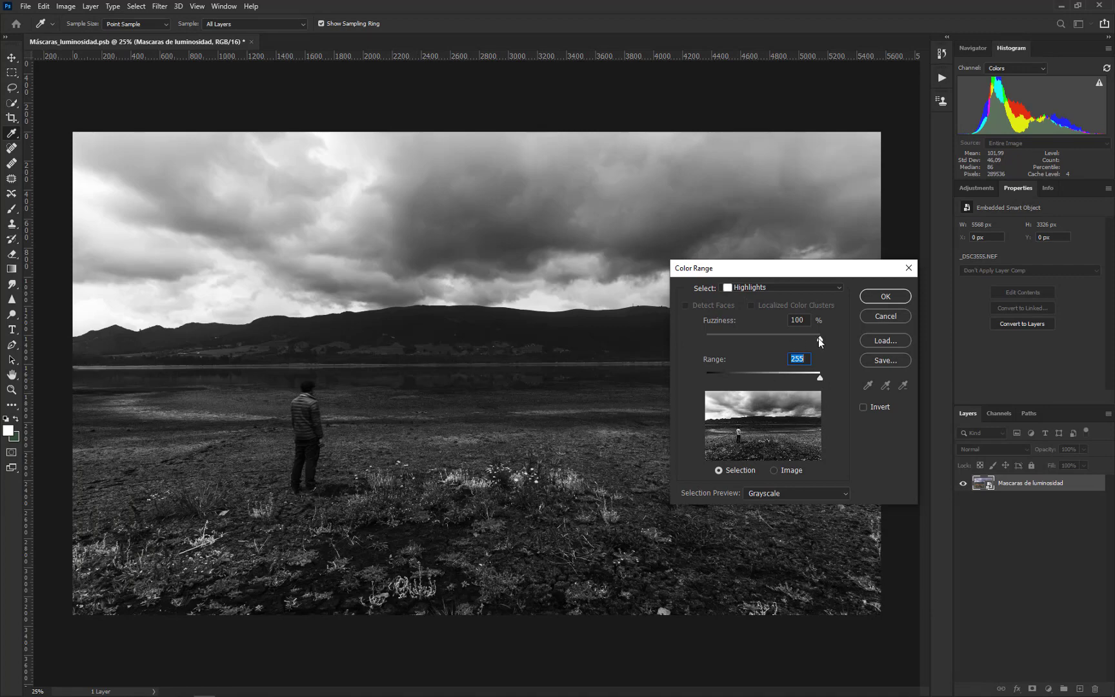
left_click_drag(819, 339, 773, 337)
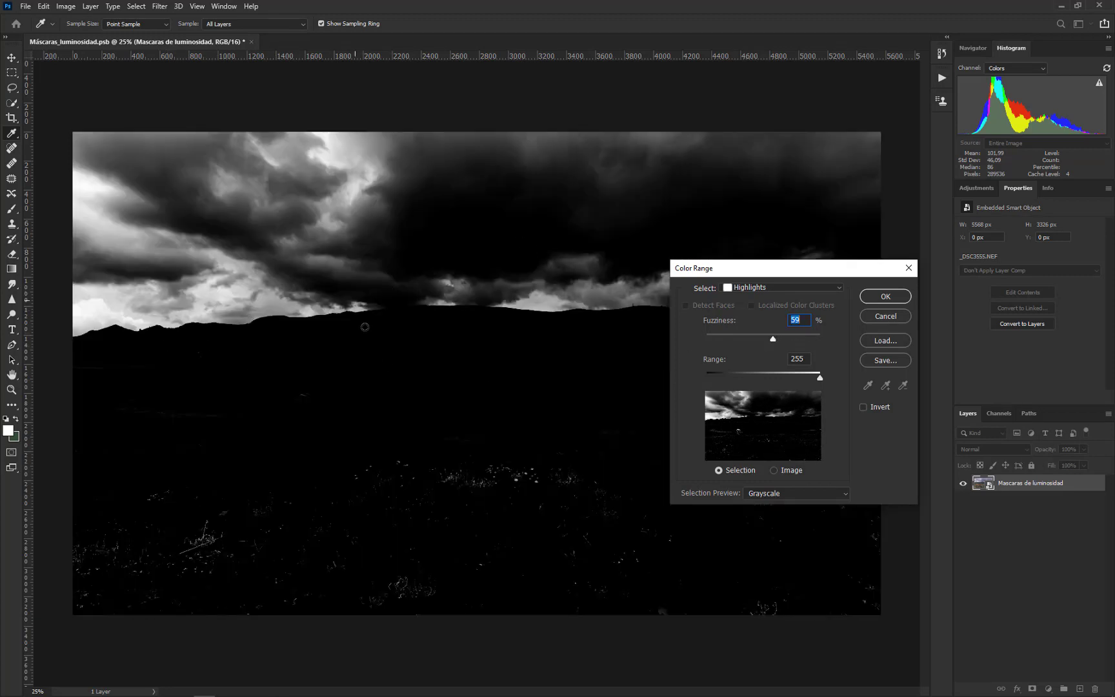
- Switch the Color Range selection to Midtones and set the Fuzziness to 49%
left_click(808, 286)
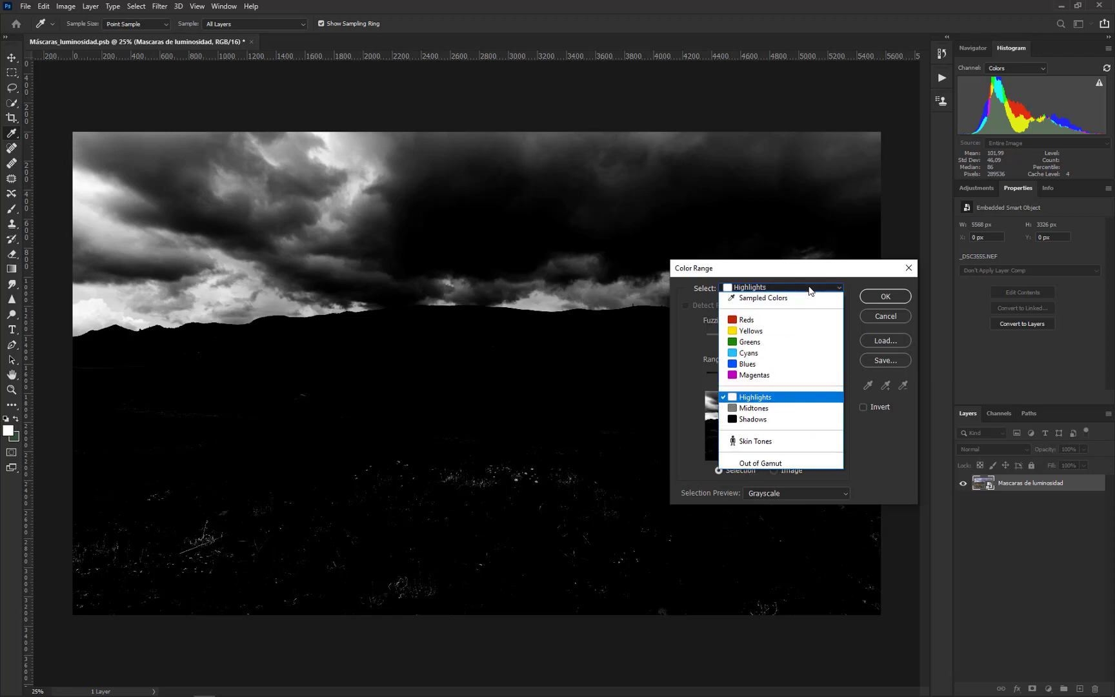
left_click(772, 408)
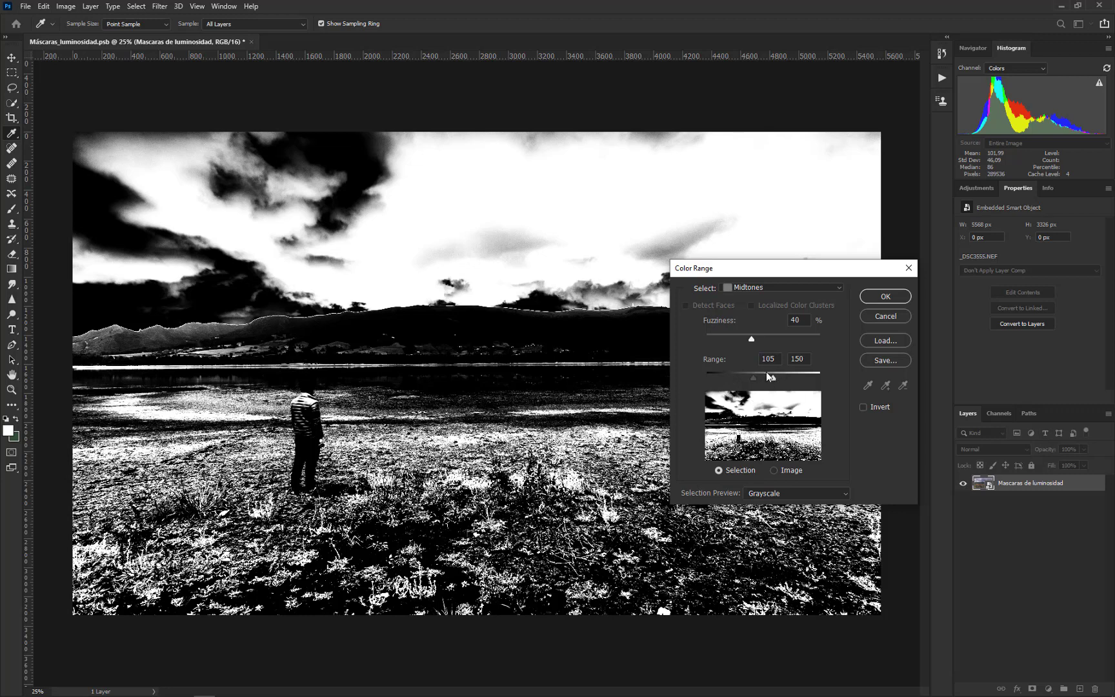
mouse_move(753, 337)
left_mouse_down()
mouse_move(791, 341)
mouse_move(767, 339)
left_mouse_up()
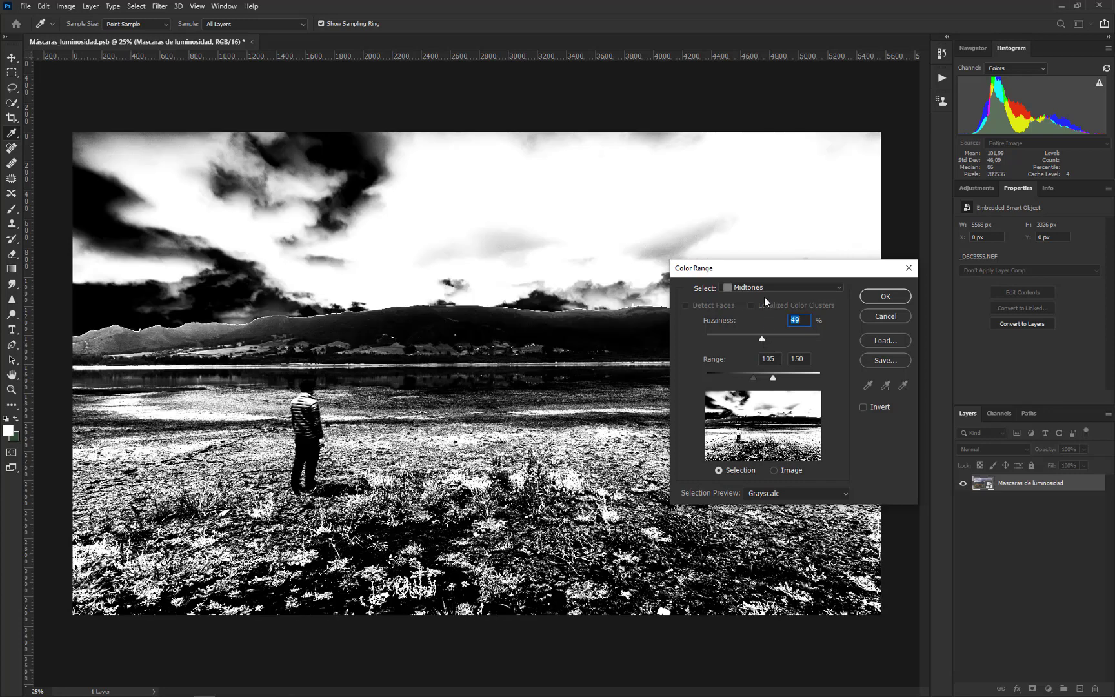
- Switch the Color Range selection to Shadows, try a Fuzziness of 83%, and reduce it to 55%
left_click(762, 287)
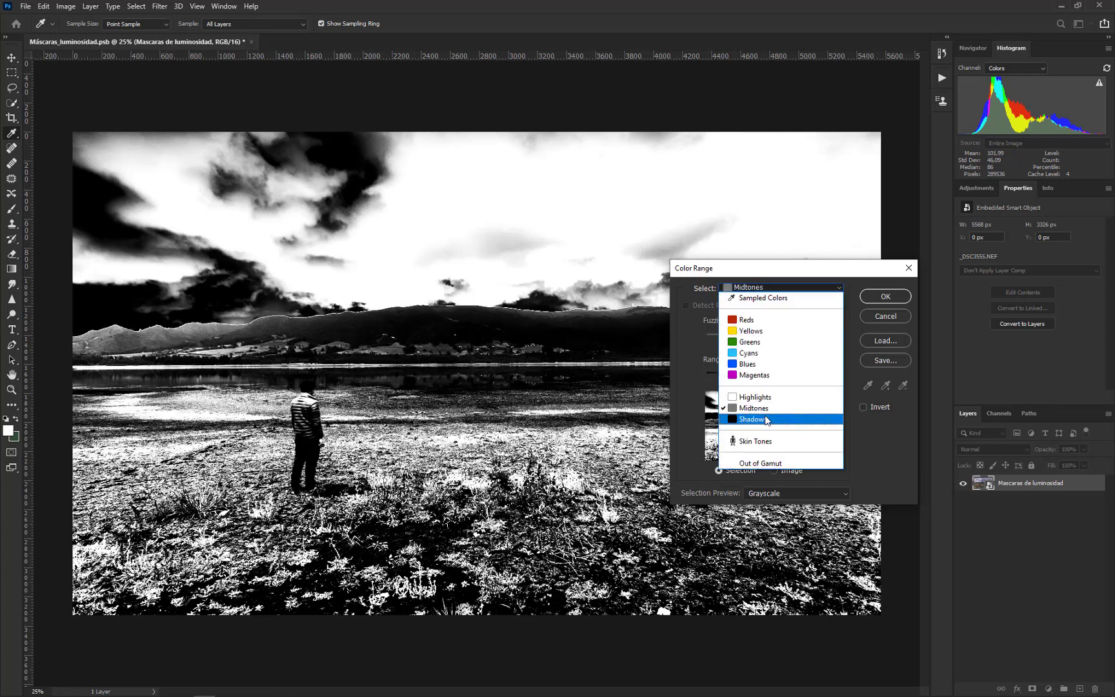
left_click(767, 420)
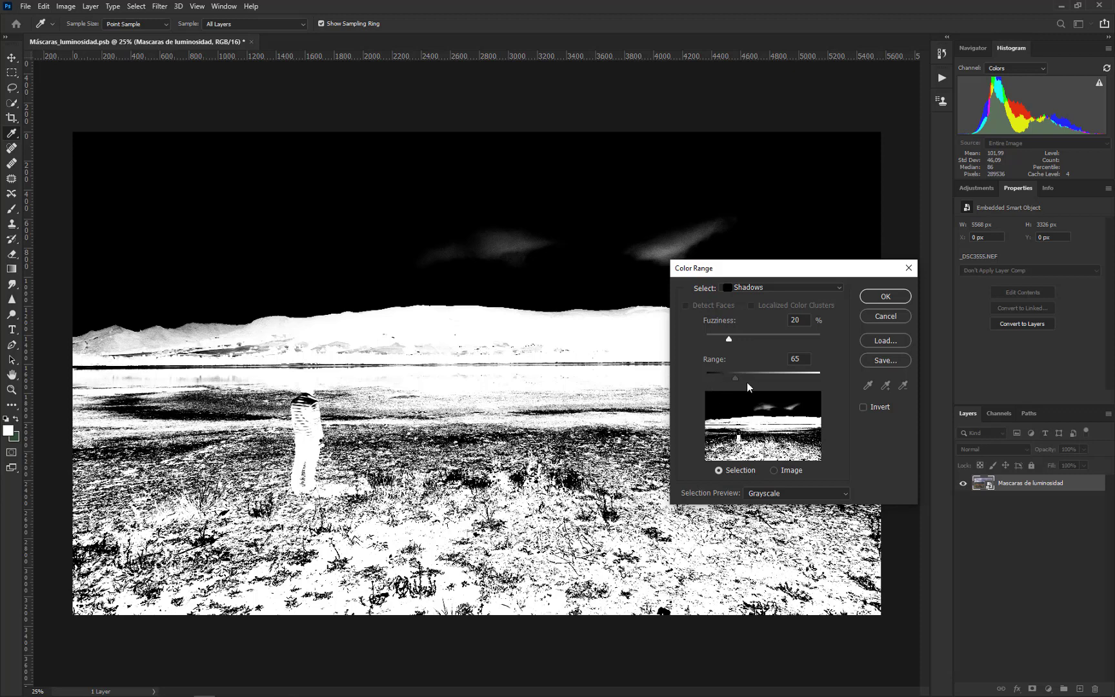
left_click_drag(731, 335, 800, 340)
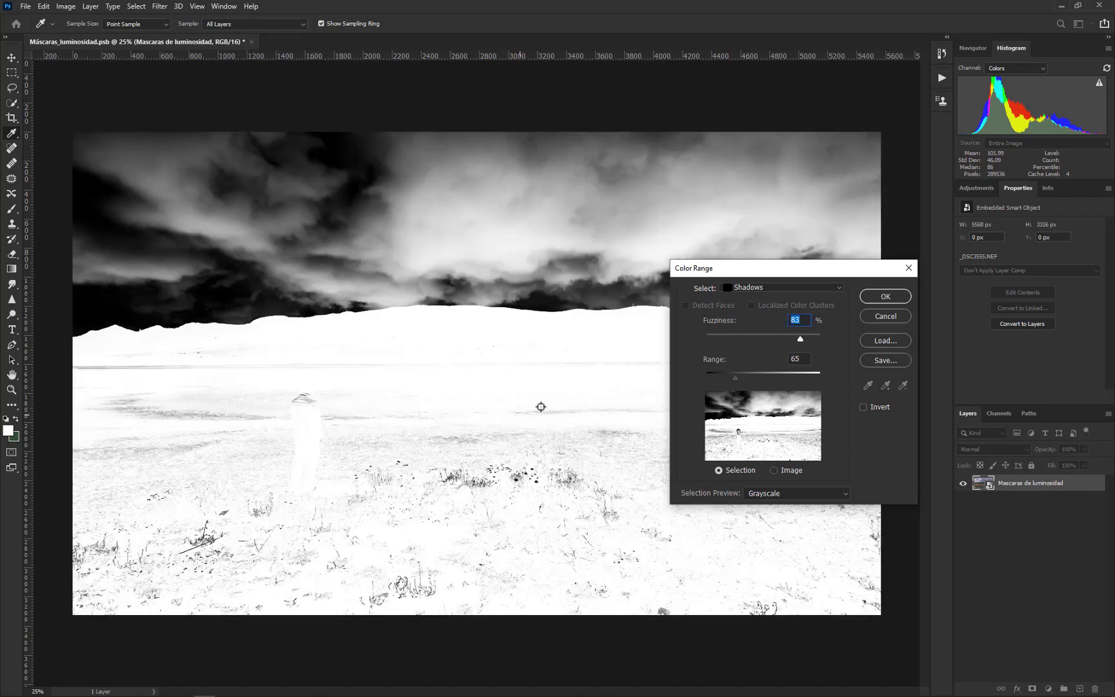
left_click_drag(799, 338, 768, 336)
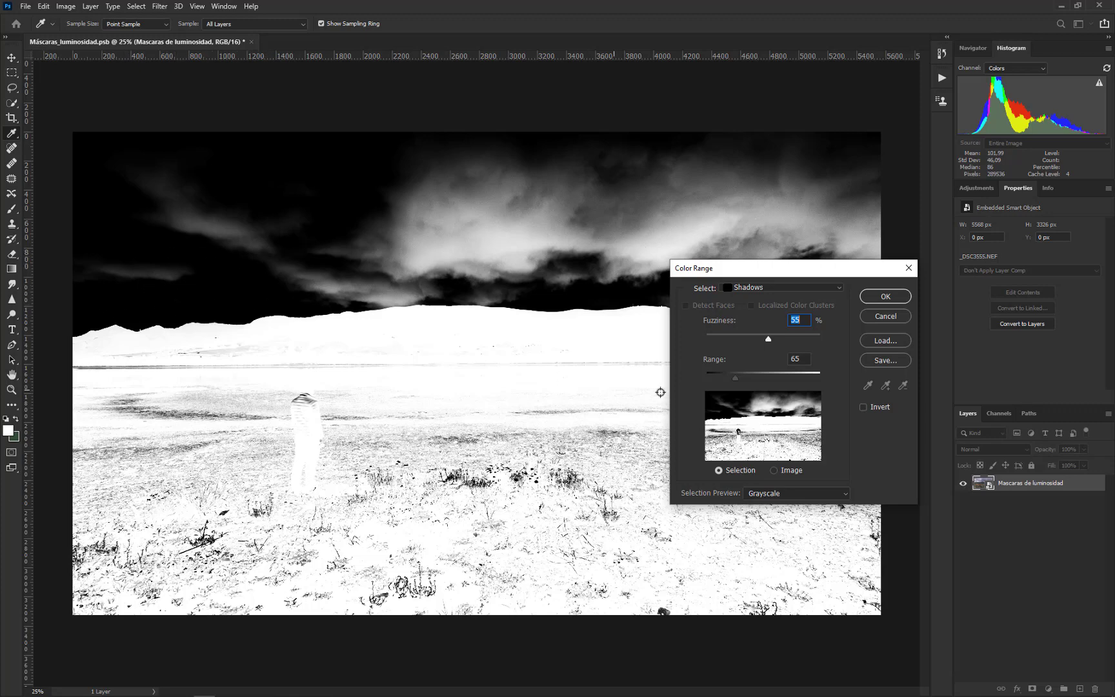
- Switch the Color Range selection to Reds
left_click(794, 290)
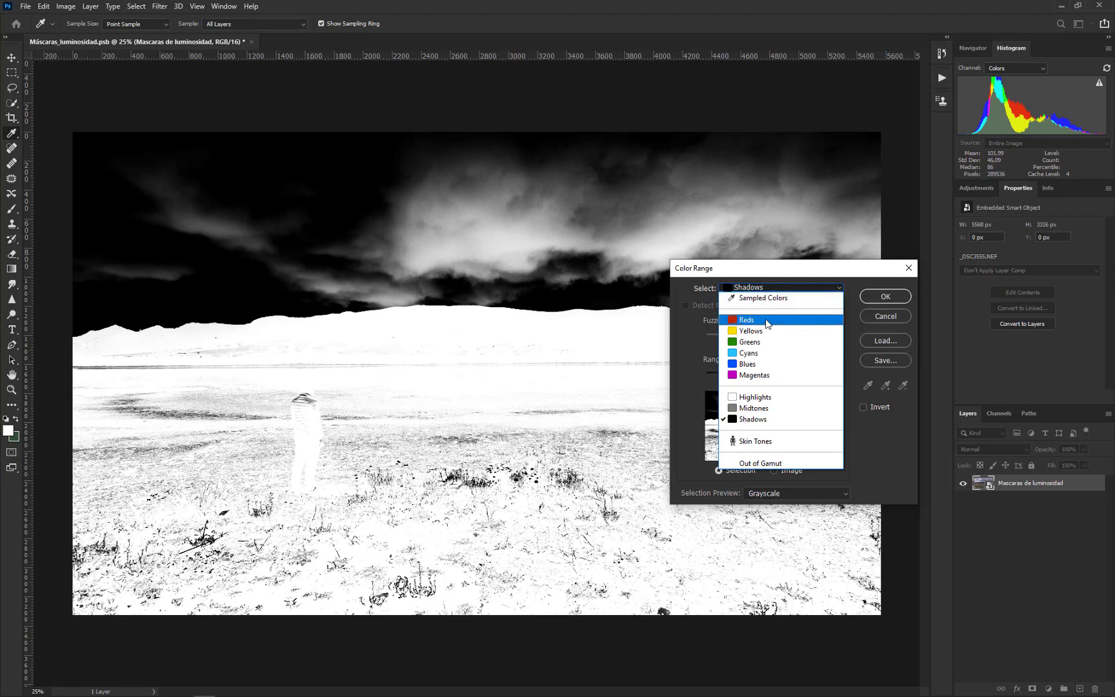
left_click(768, 321)
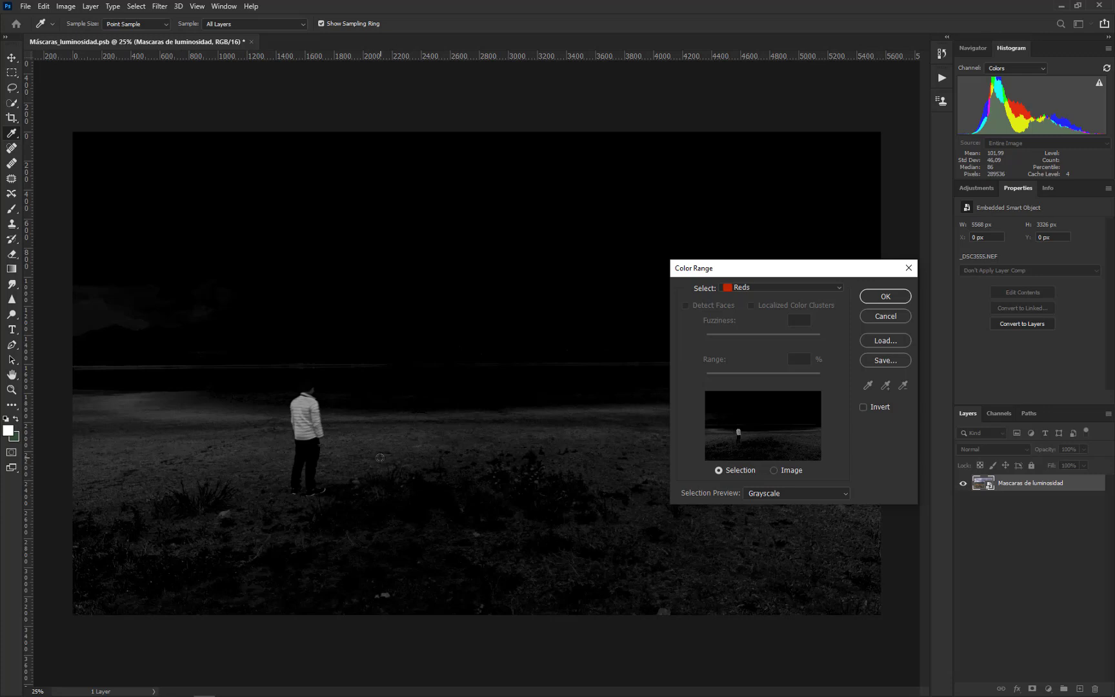
- Preview the Color Range selection for Yellows, Greens and Cyans in turn
left_click_drag(722, 268, 644, 159)
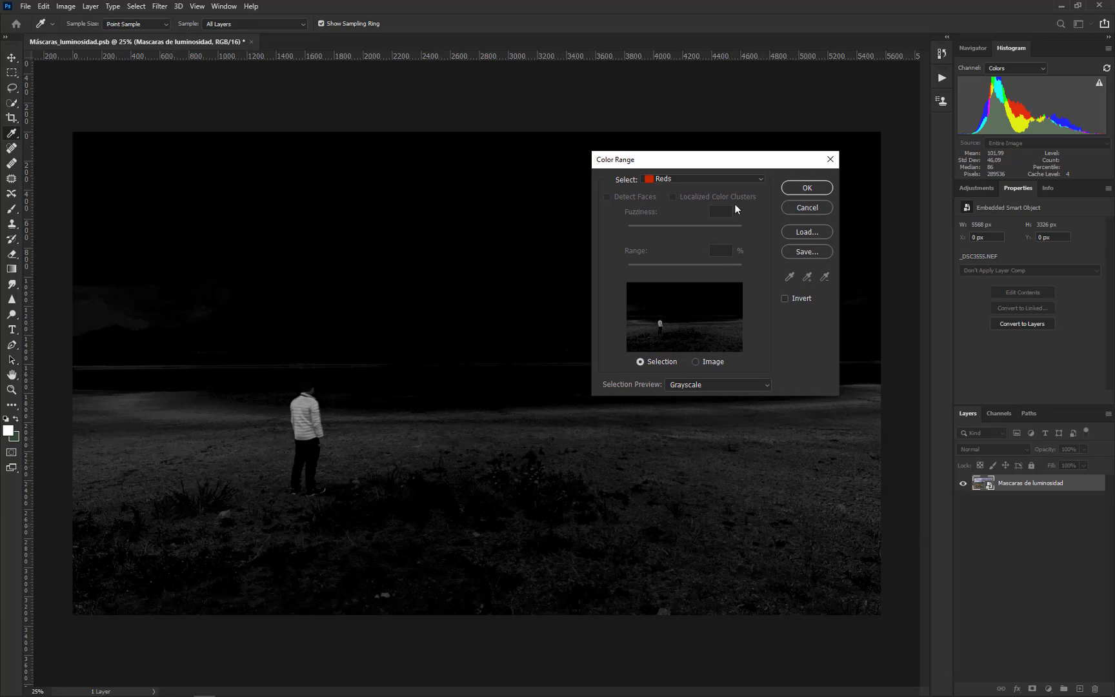
left_click(742, 183)
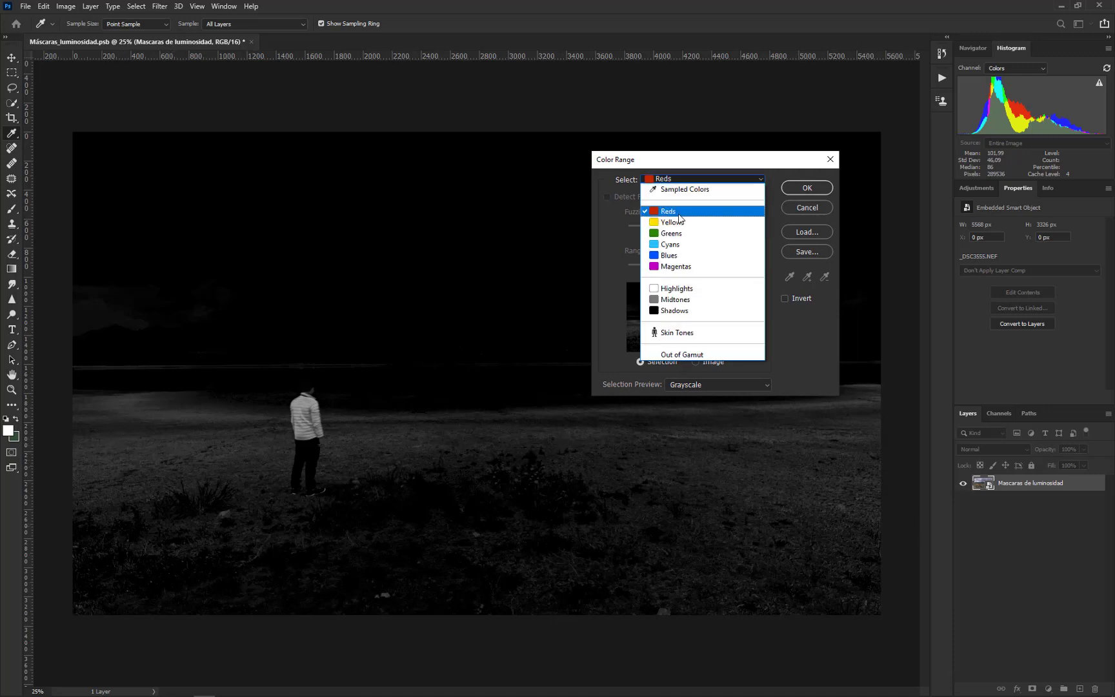
left_click(679, 221)
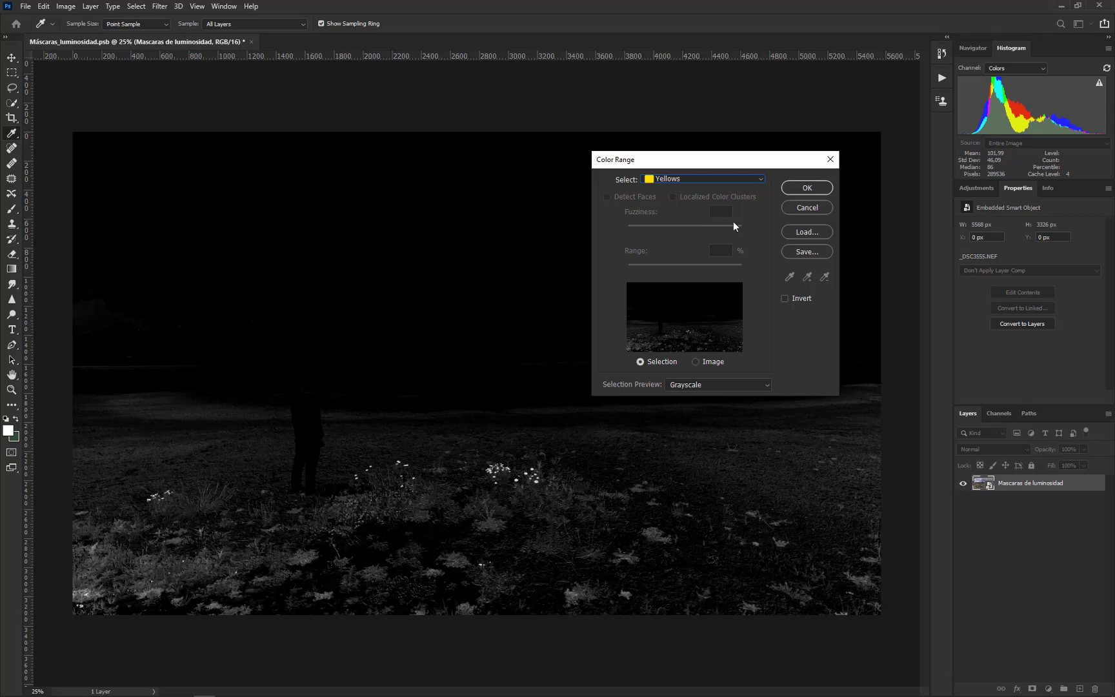
left_click(725, 186)
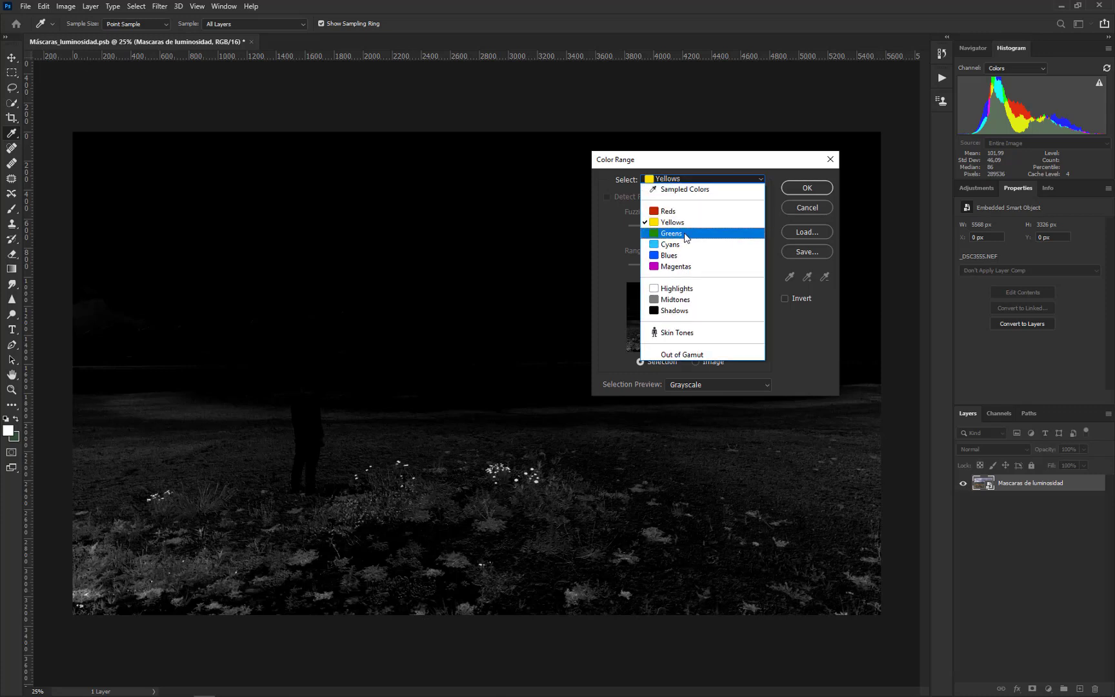
left_click(686, 232)
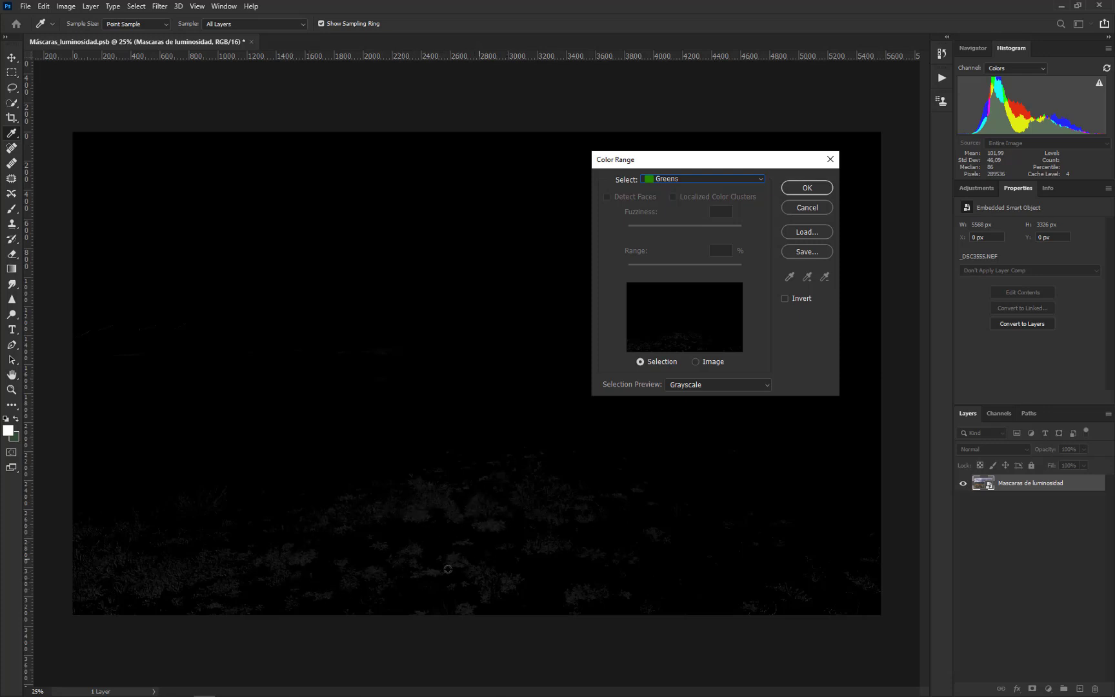
left_click(722, 180)
left_click(706, 248)
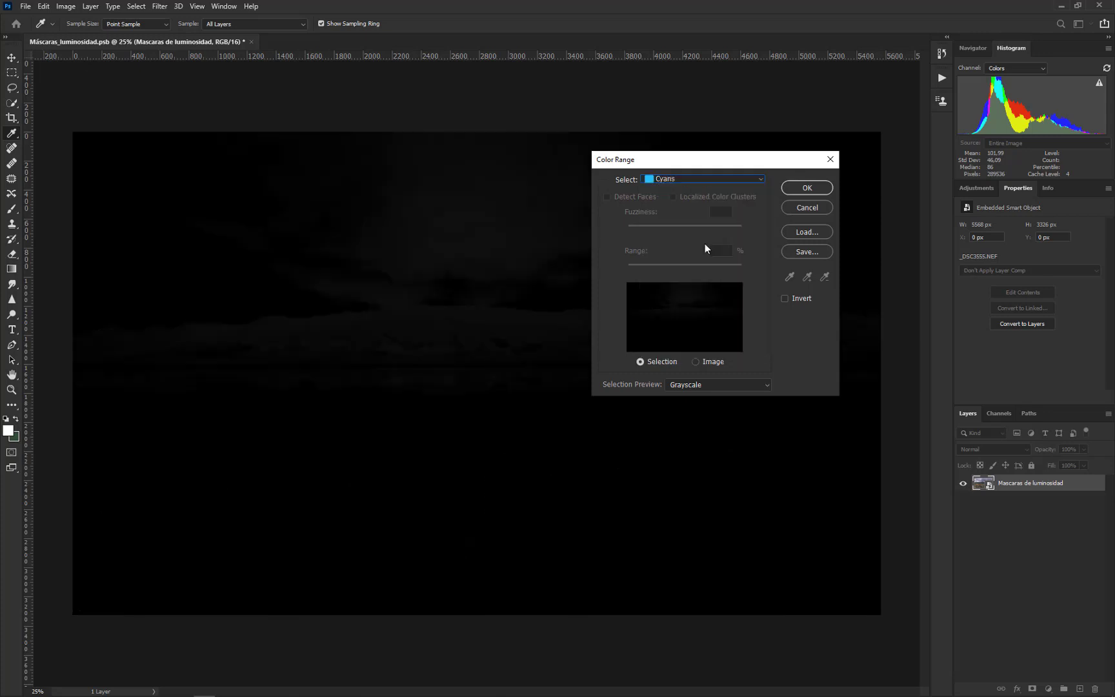
- Preview the Color Range selection for Blues and Magentas, and cancel without making a selection
left_click_drag(698, 159, 604, 350)
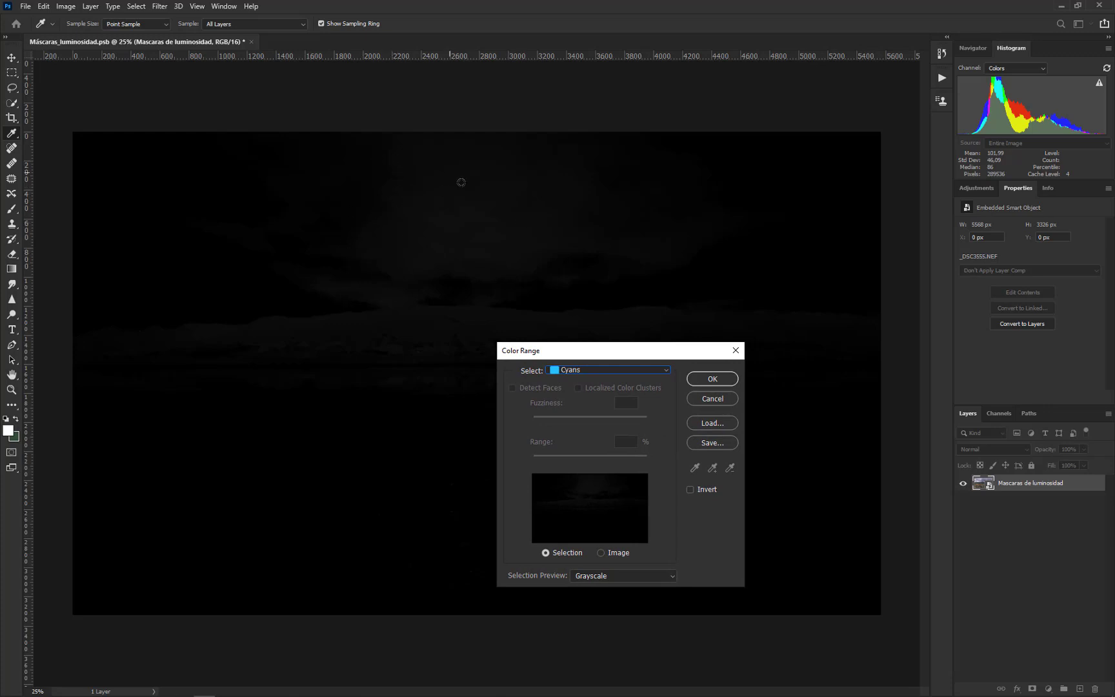
left_click(663, 371)
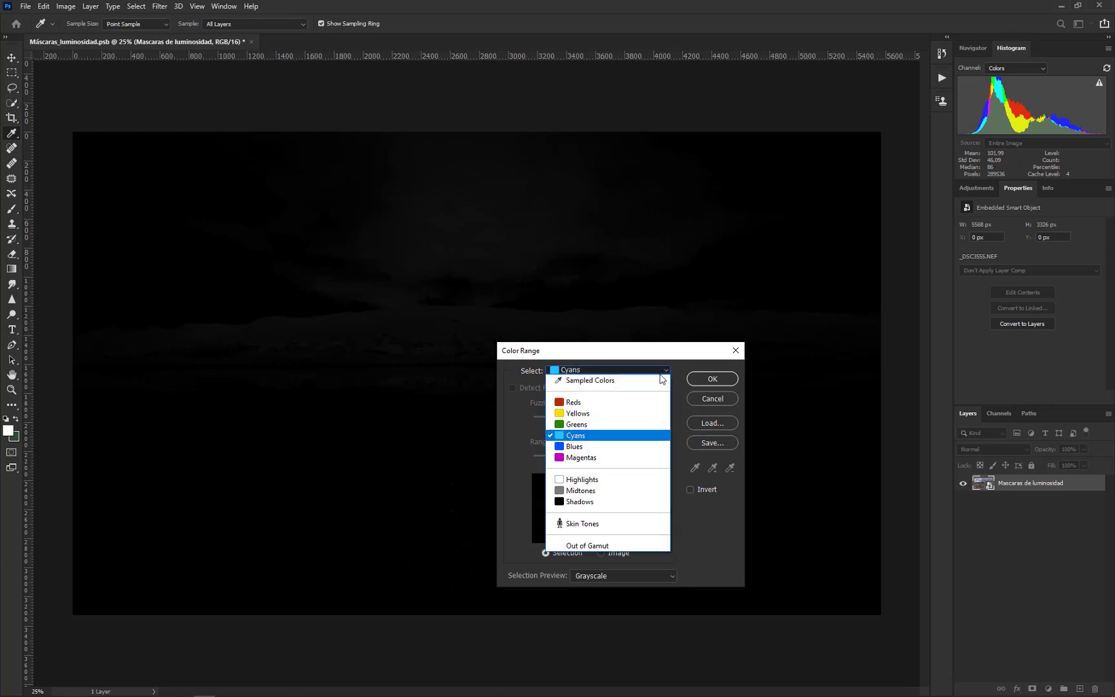
left_click(603, 446)
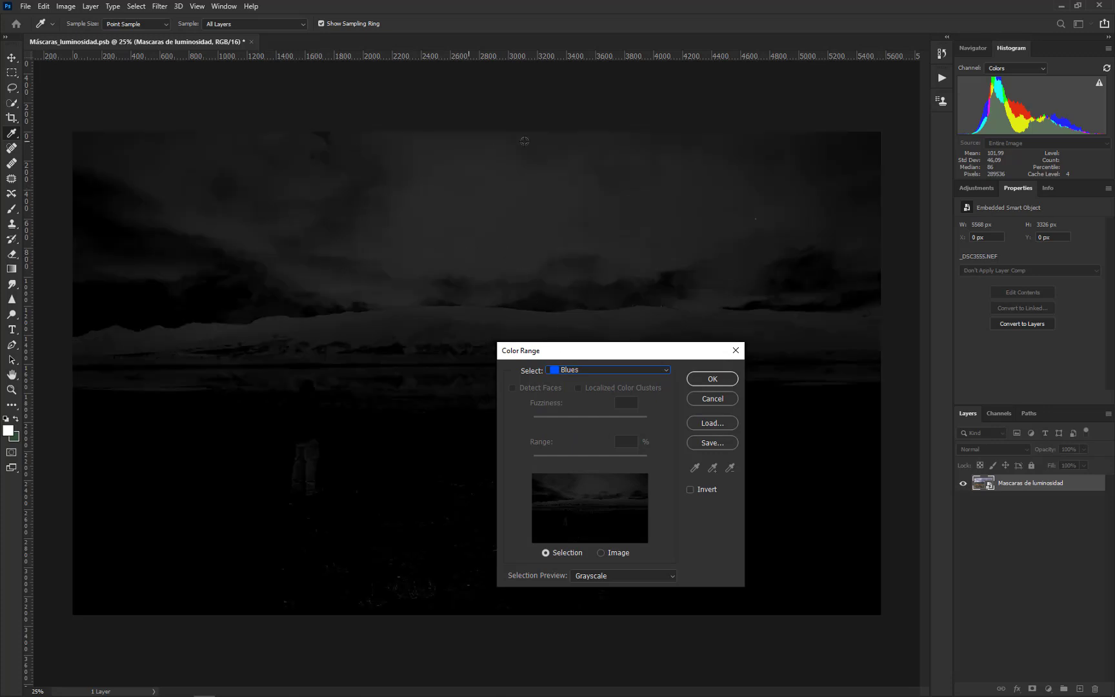
left_click(642, 371)
left_click(595, 456)
left_click_drag(595, 356, 544, 284)
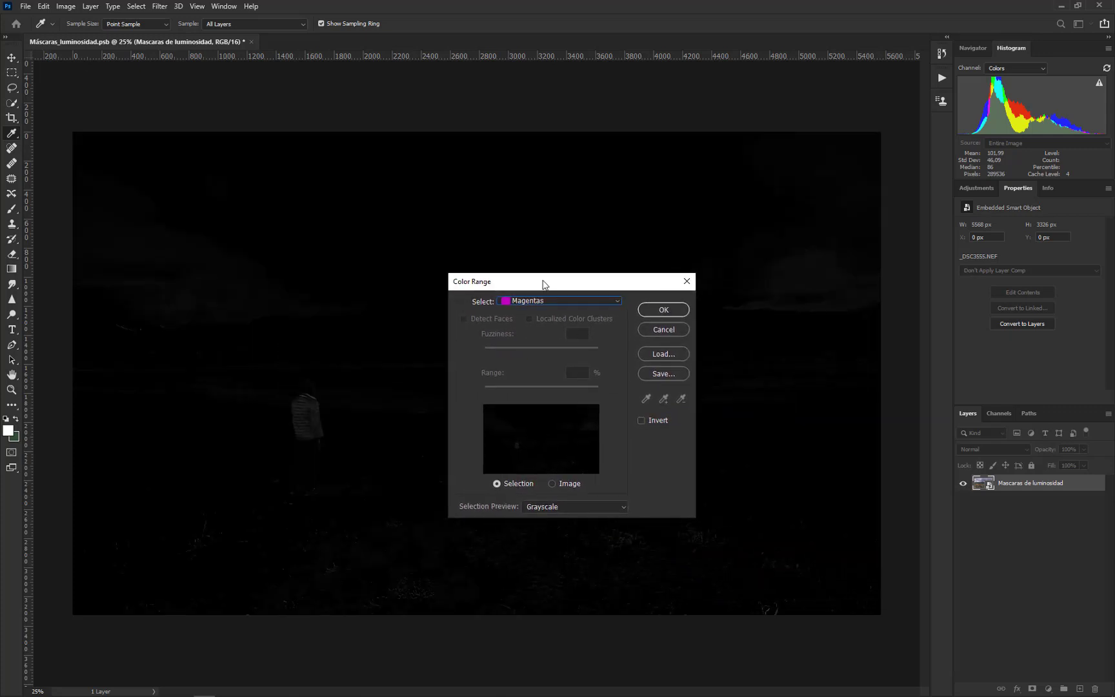
left_click(653, 331)
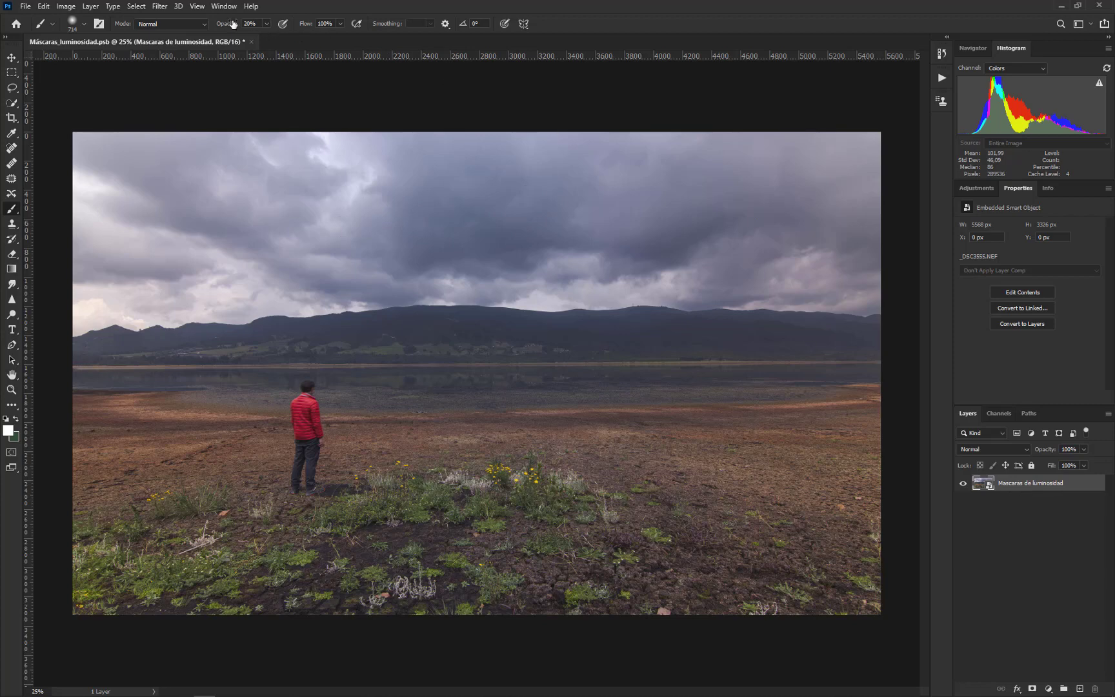
- Create a Color Range selection of the Highlights with a Range of 172 and a Fuzziness of 54%
left_click(135, 6)
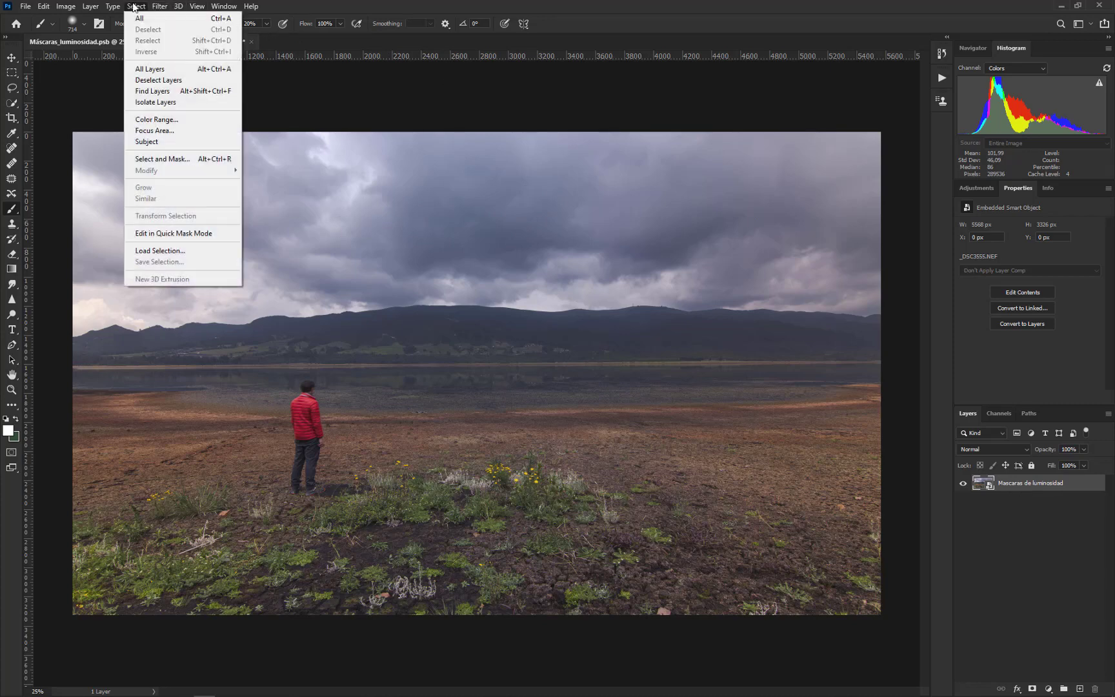
left_click(158, 119)
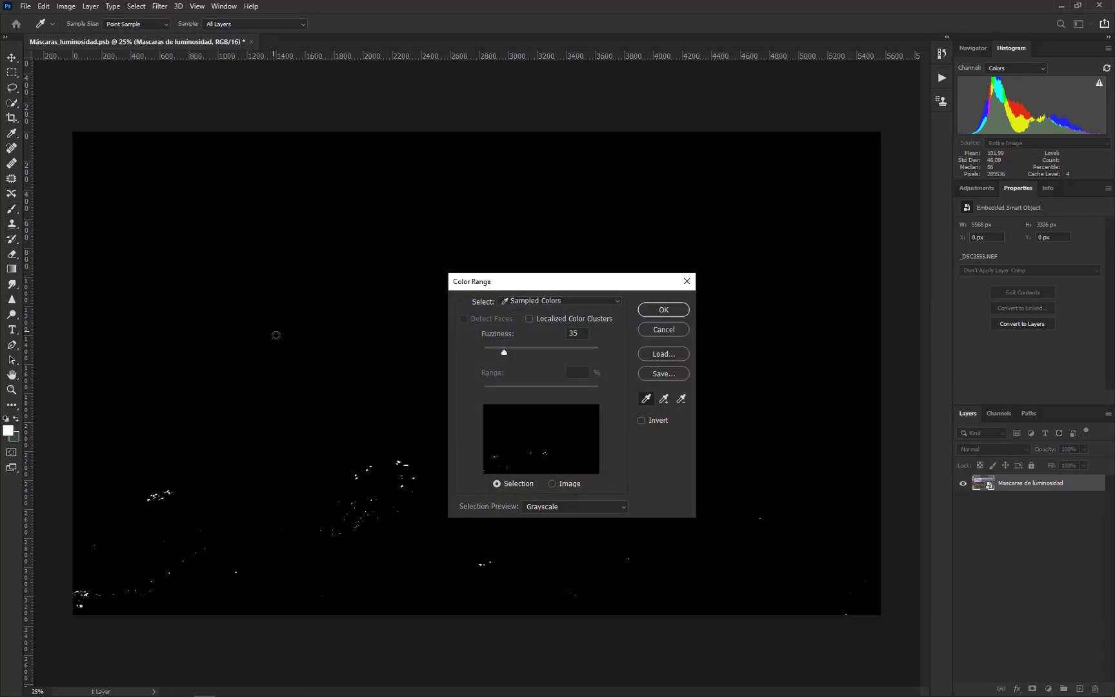
left_click(616, 304)
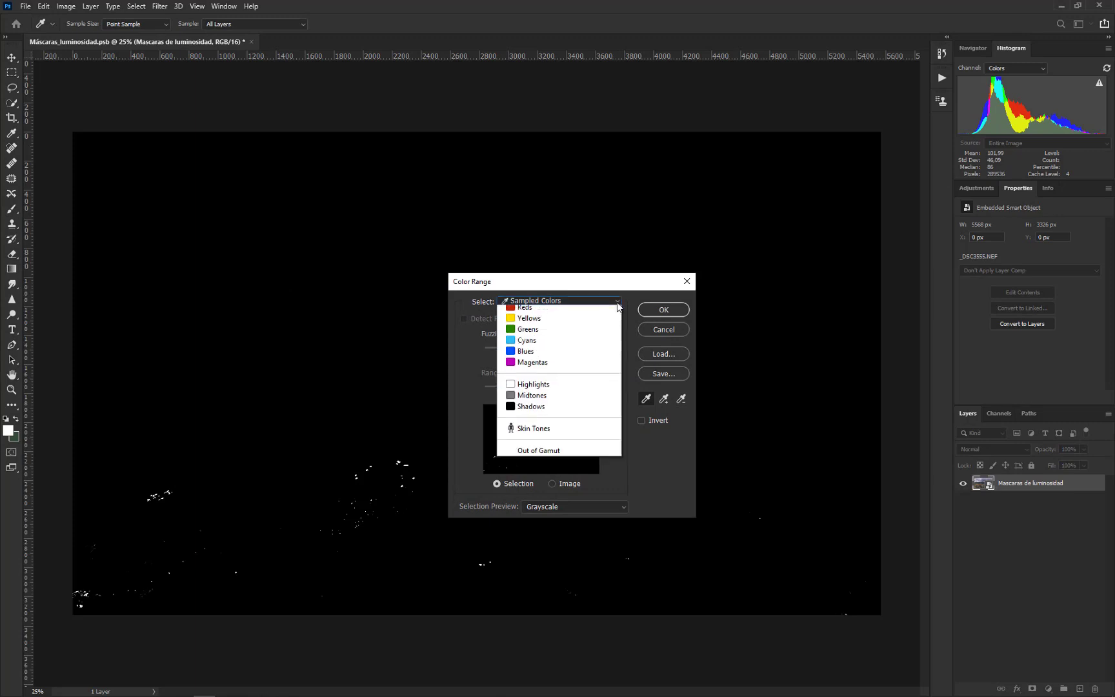
left_click(558, 411)
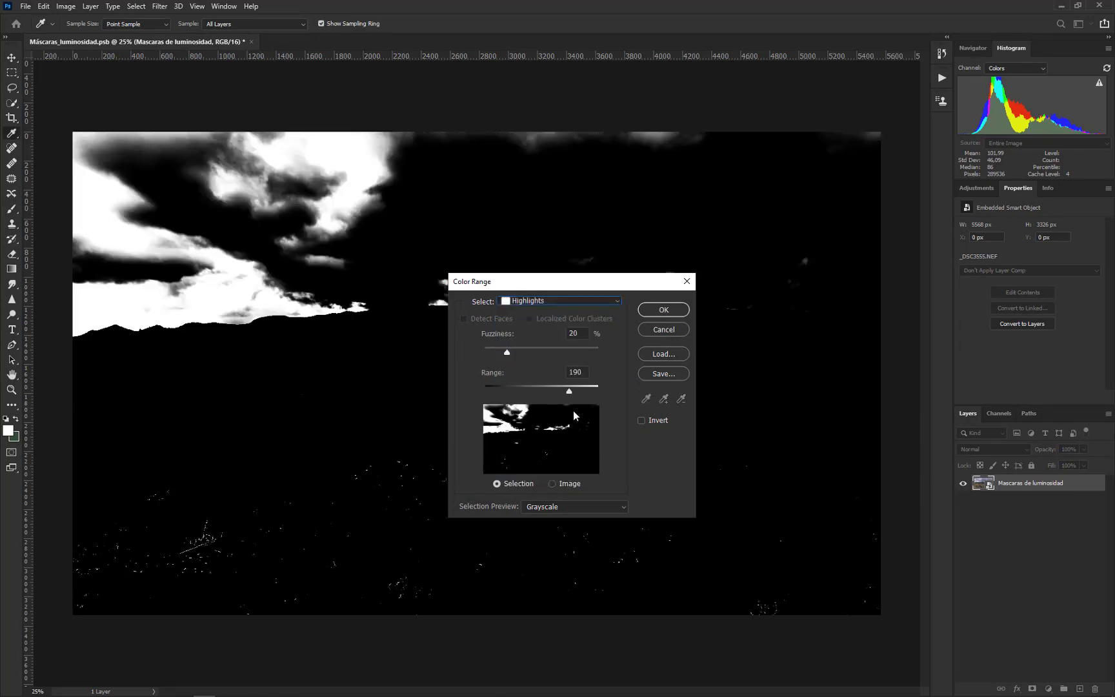
mouse_move(570, 391)
left_mouse_down()
mouse_move(589, 389)
mouse_move(562, 389)
left_mouse_up()
left_click_drag(508, 351, 546, 352)
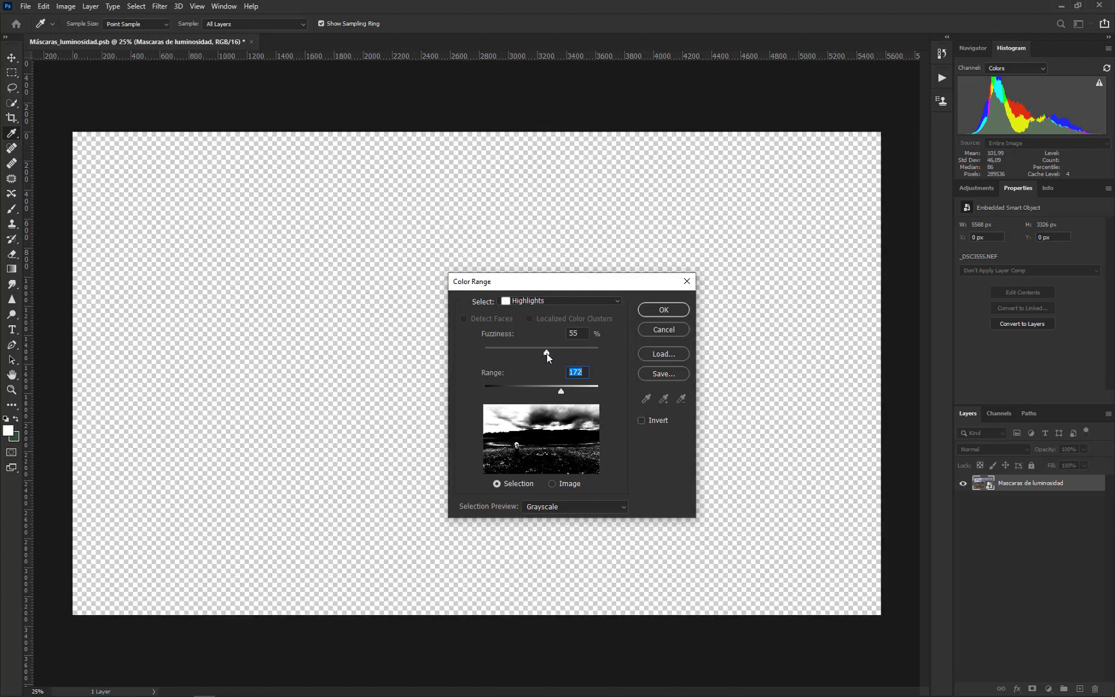
left_click(667, 313)
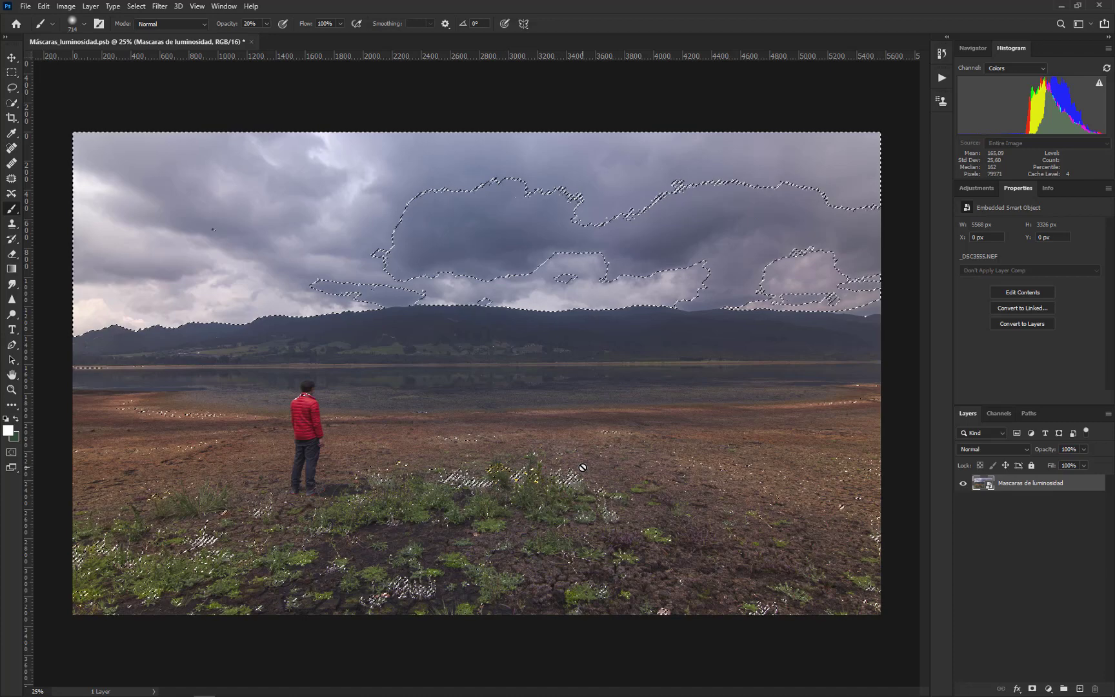
- Add a Curves adjustment layer masked by the highlights selection and inspect its mask on its own
left_click(1047, 690)
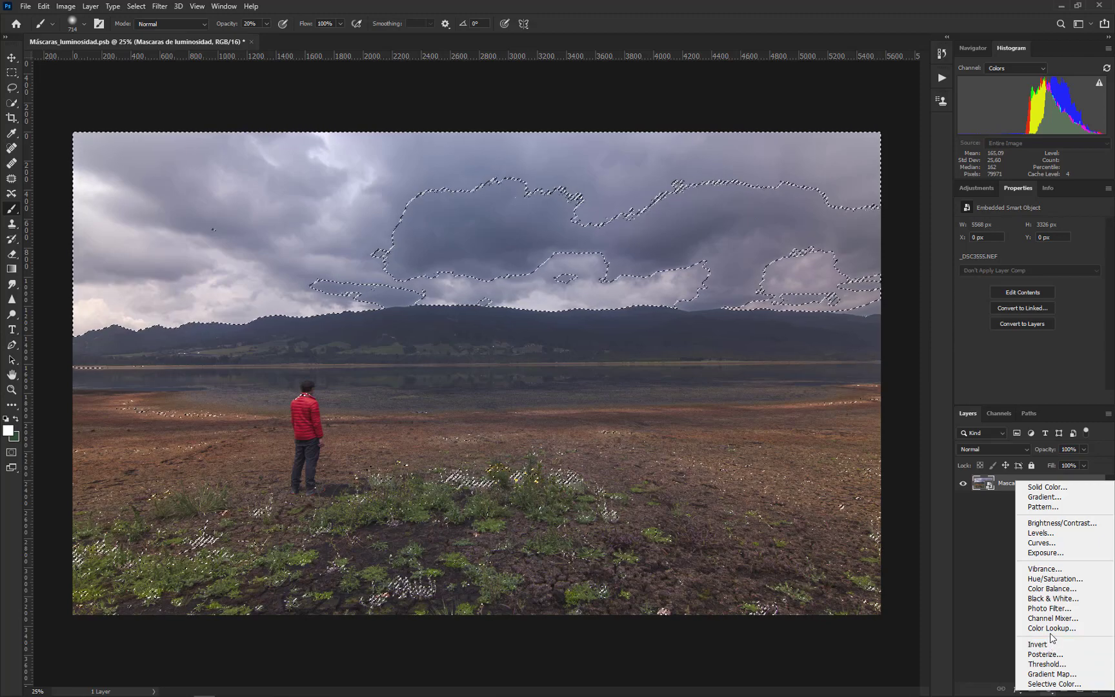
left_click(1057, 546)
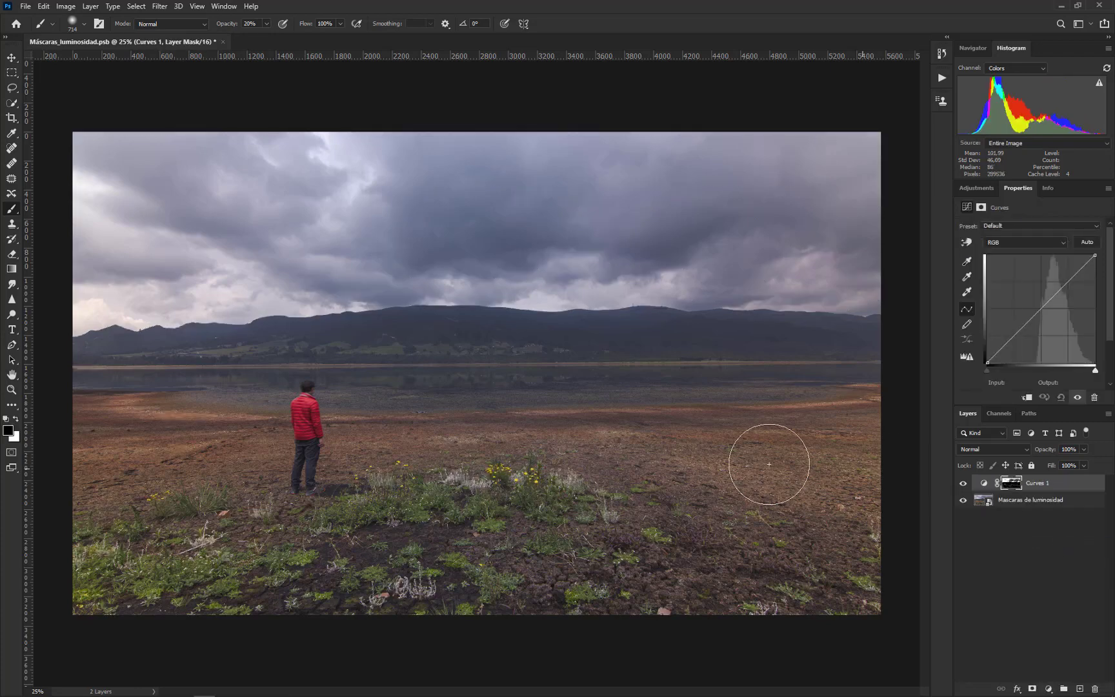
left_click(1014, 485, "alt")
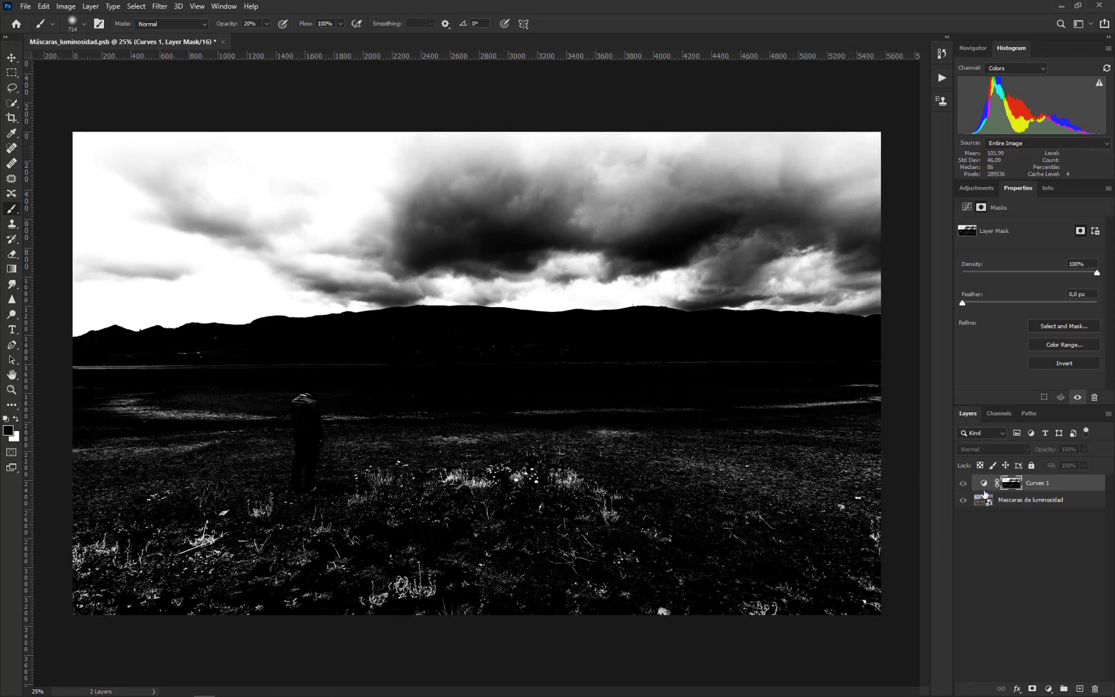
left_click(1013, 489, "alt")
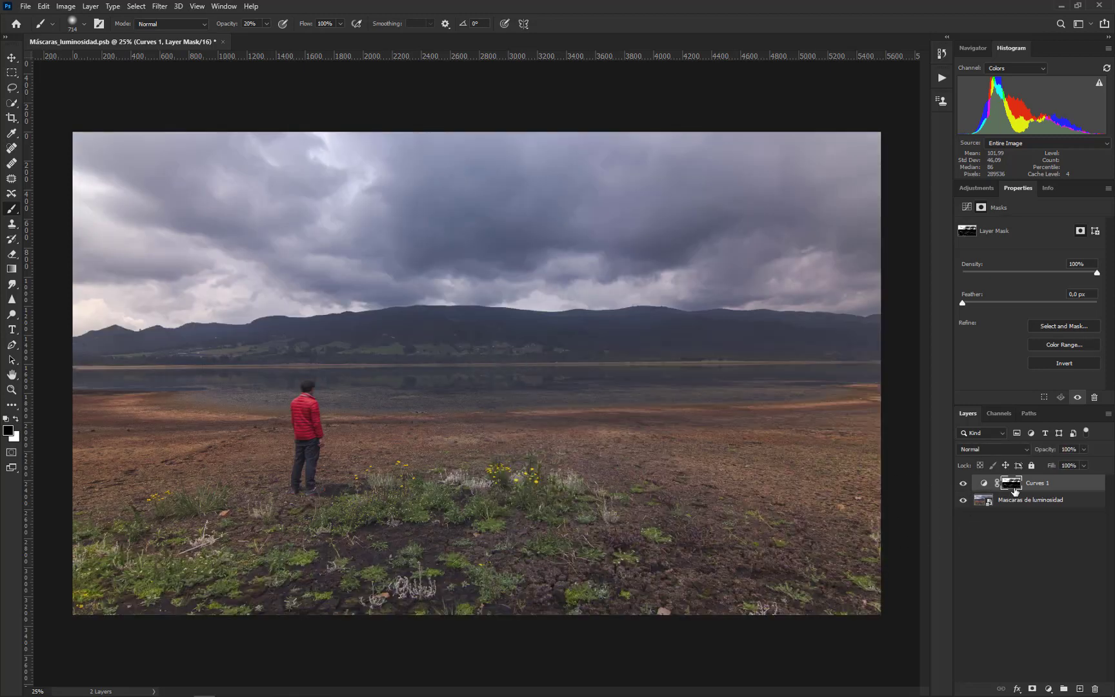
- Brighten the masked highlights by raising the RGB curve's midpoint to input 131, output 162, and compare the image with and without the adjustment
left_click(982, 484)
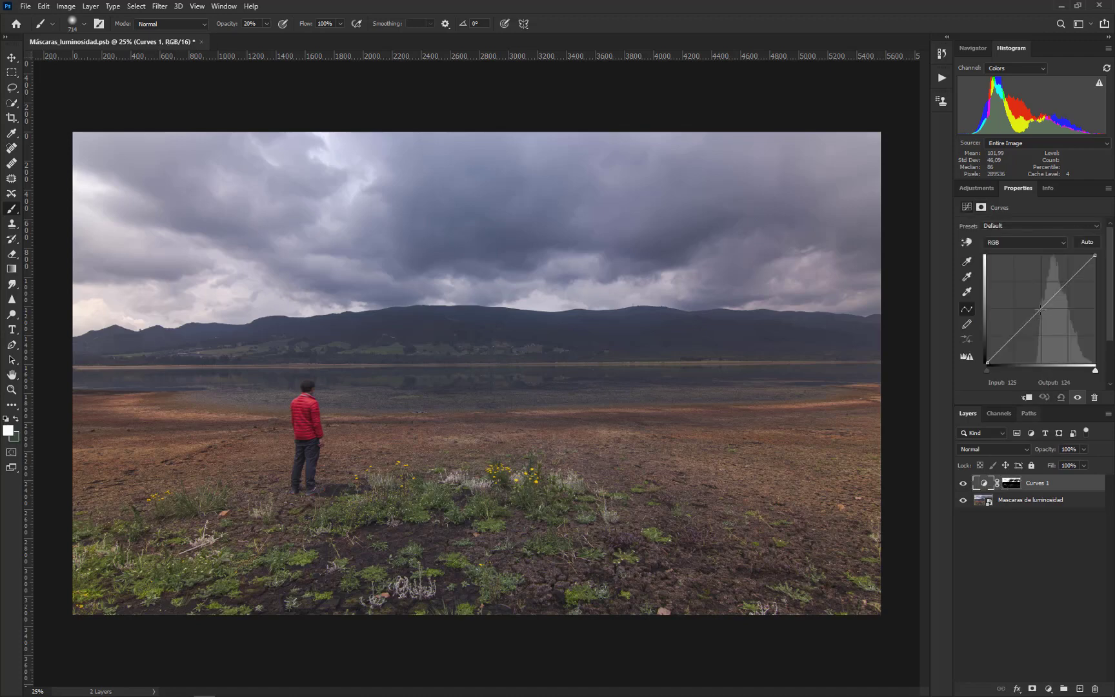
left_click_drag(1040, 307, 1042, 296)
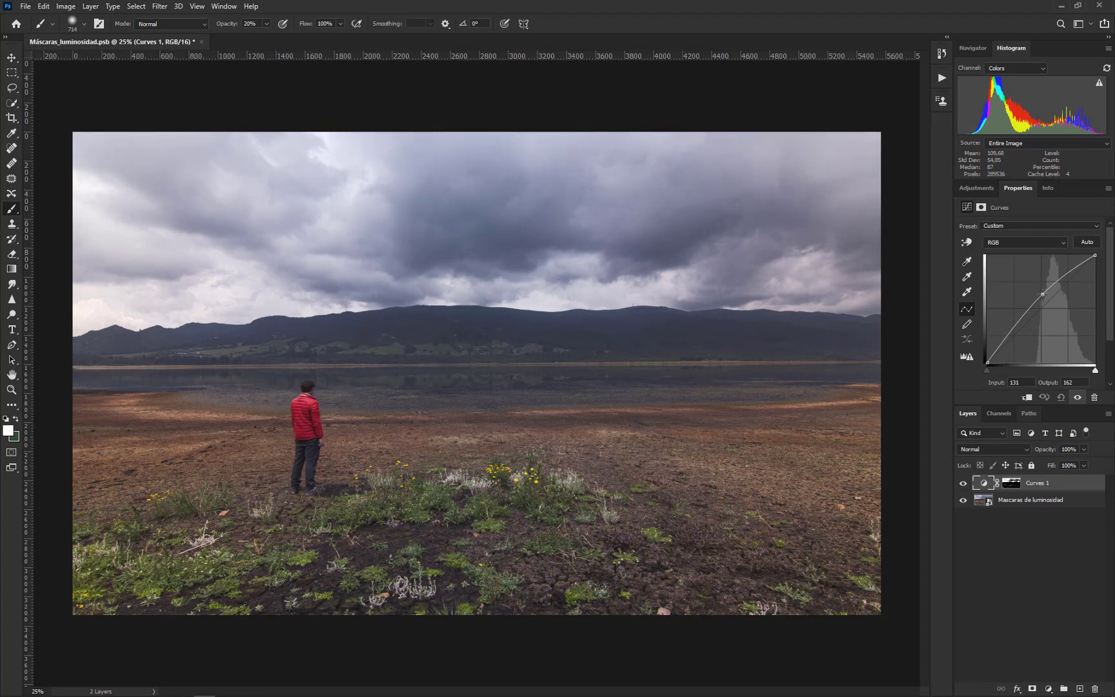
left_click(963, 483)
left_click(963, 484)
- Compare the Curves adjustment with its layer mask disabled and enabled, leaving the mask enabled
left_click(1013, 486)
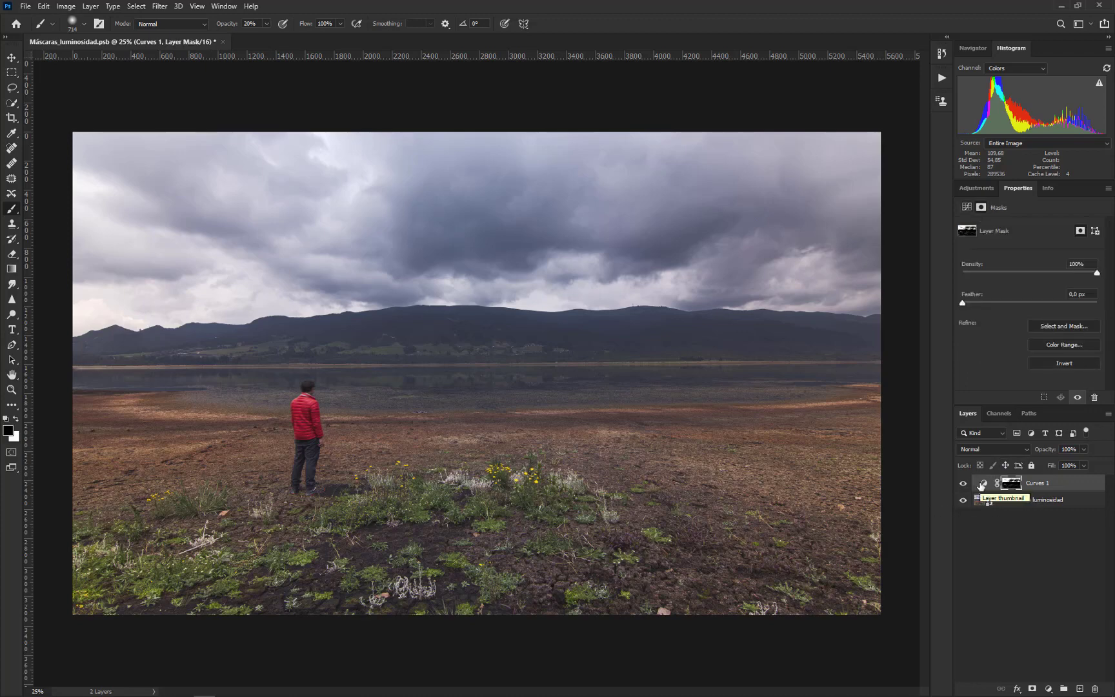
left_click(1014, 485, "shift")
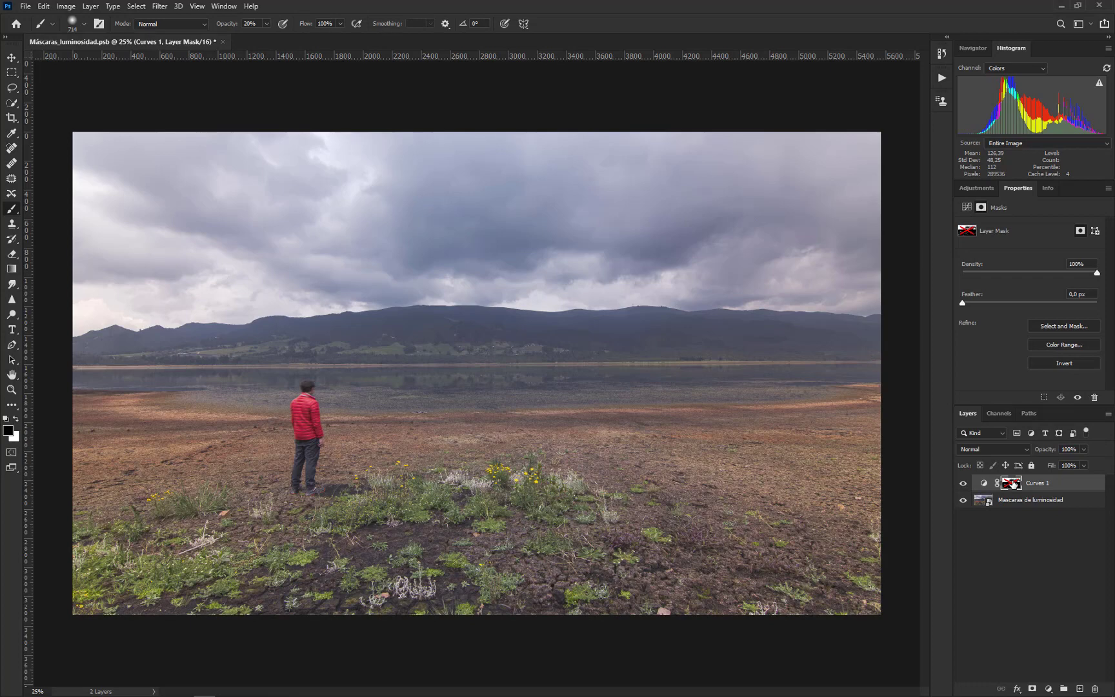
left_click(1014, 485, "shift")
left_click(1013, 485, "shift")
left_click(1014, 485, "shift")
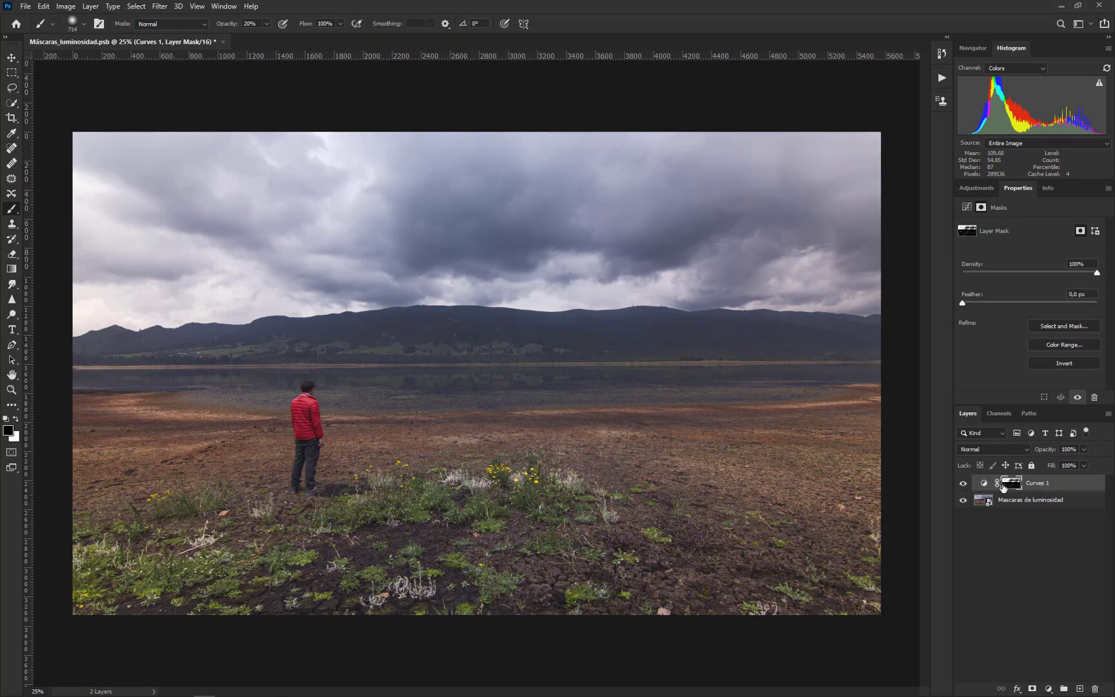
left_click(1011, 484, "shift")
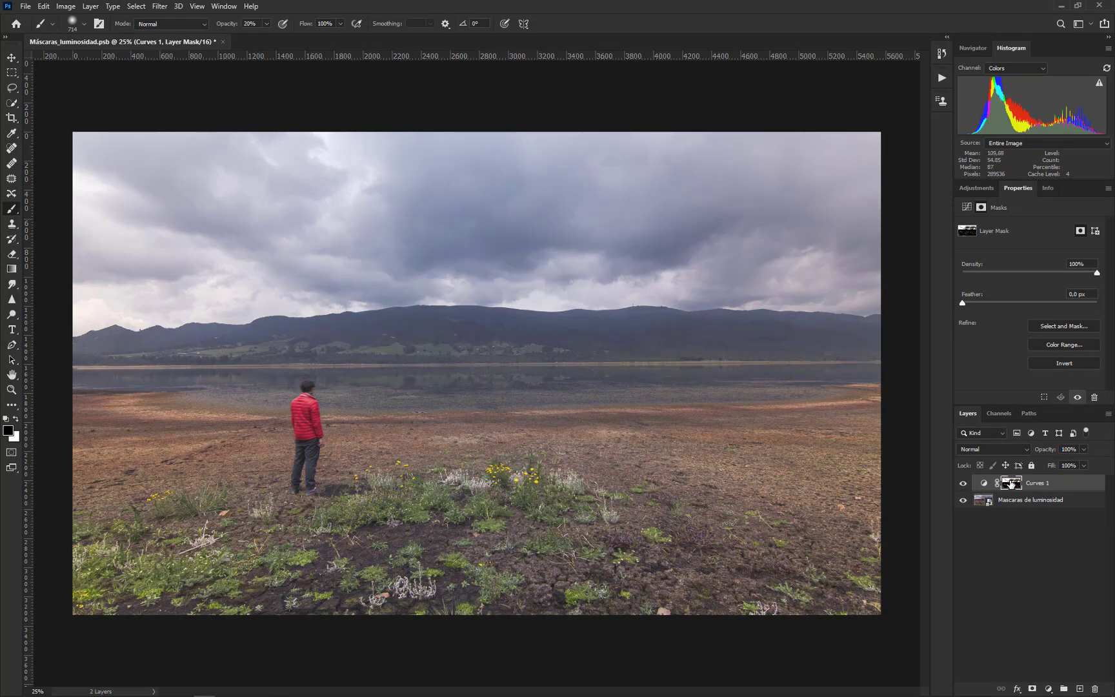
left_click(1011, 484, "shift")
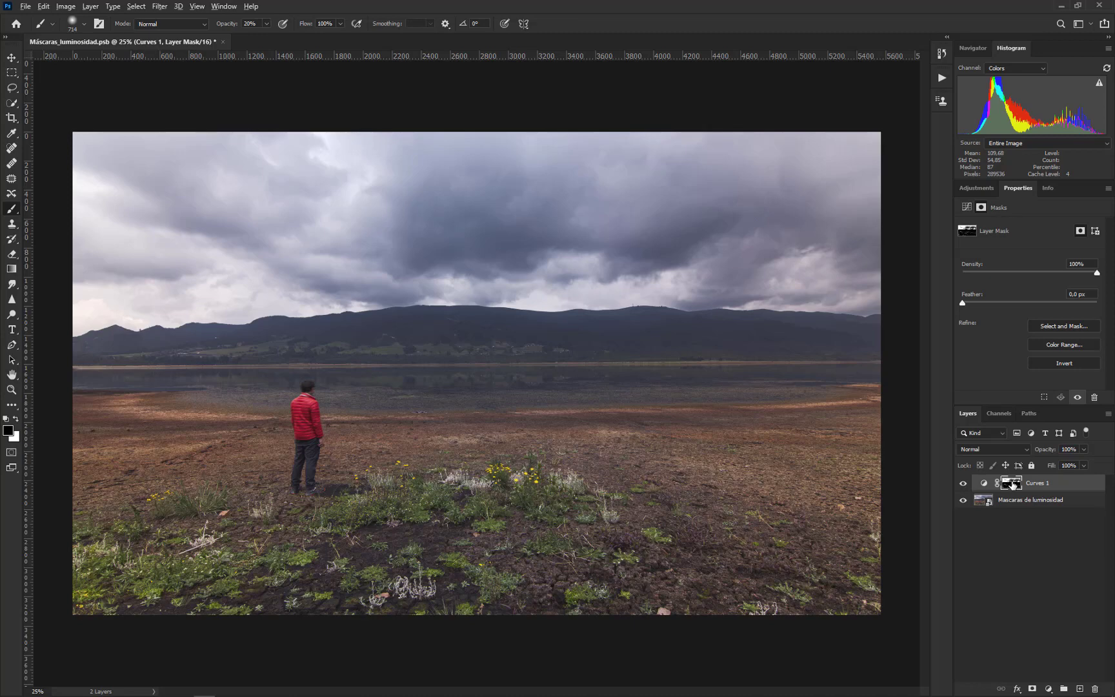
- Paint the foreground of the Curves mask black with the brush at 100% opacity, and compare the image with the adjustment hidden and shown
left_click(1011, 484, "alt")
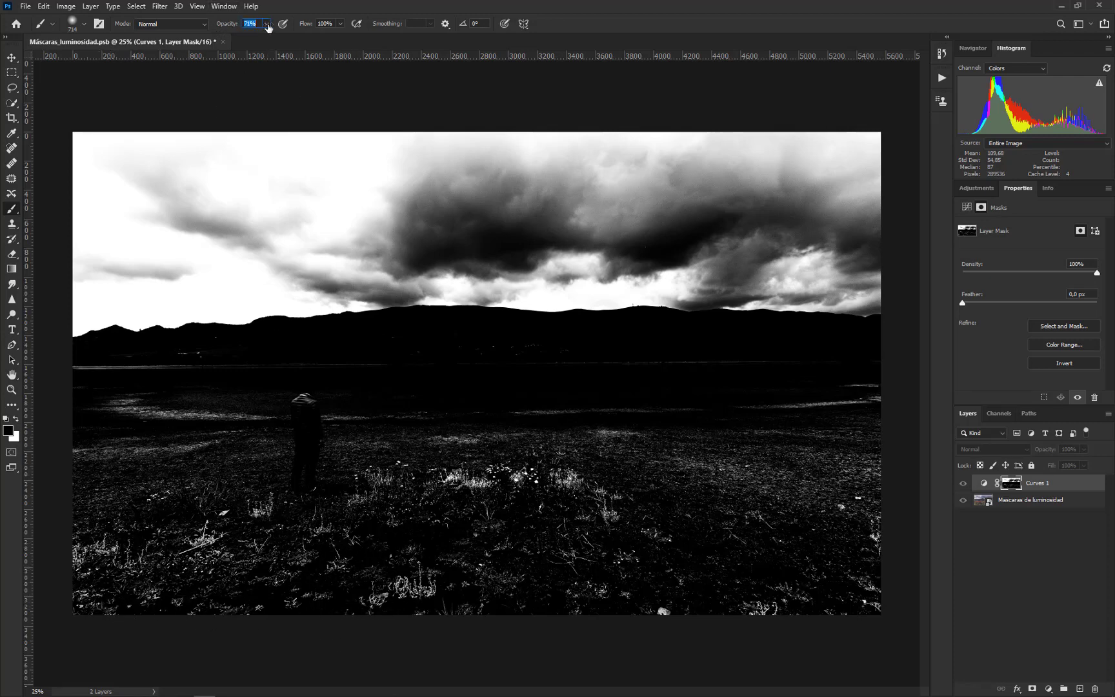
mouse_move(177, 574)
left_mouse_down()
mouse_move(878, 583)
mouse_move(2, 596)
mouse_move(113, 566)
mouse_move(521, 517)
mouse_move(893, 509)
mouse_move(158, 486)
mouse_move(124, 527)
left_mouse_up()
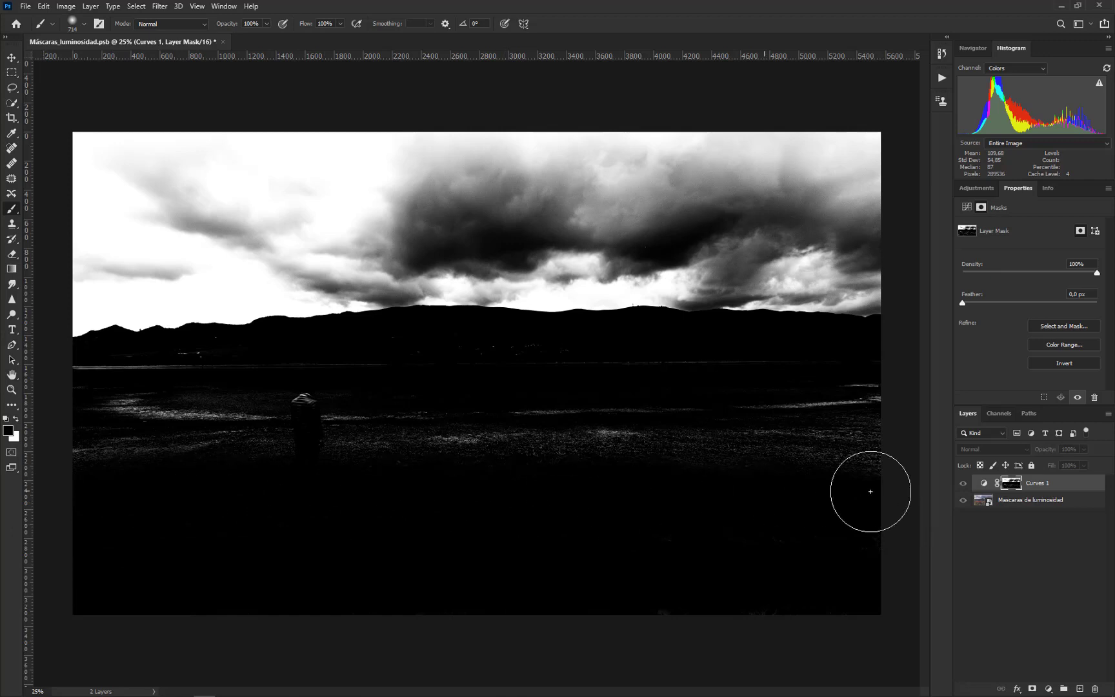
left_click(1018, 484, "alt")
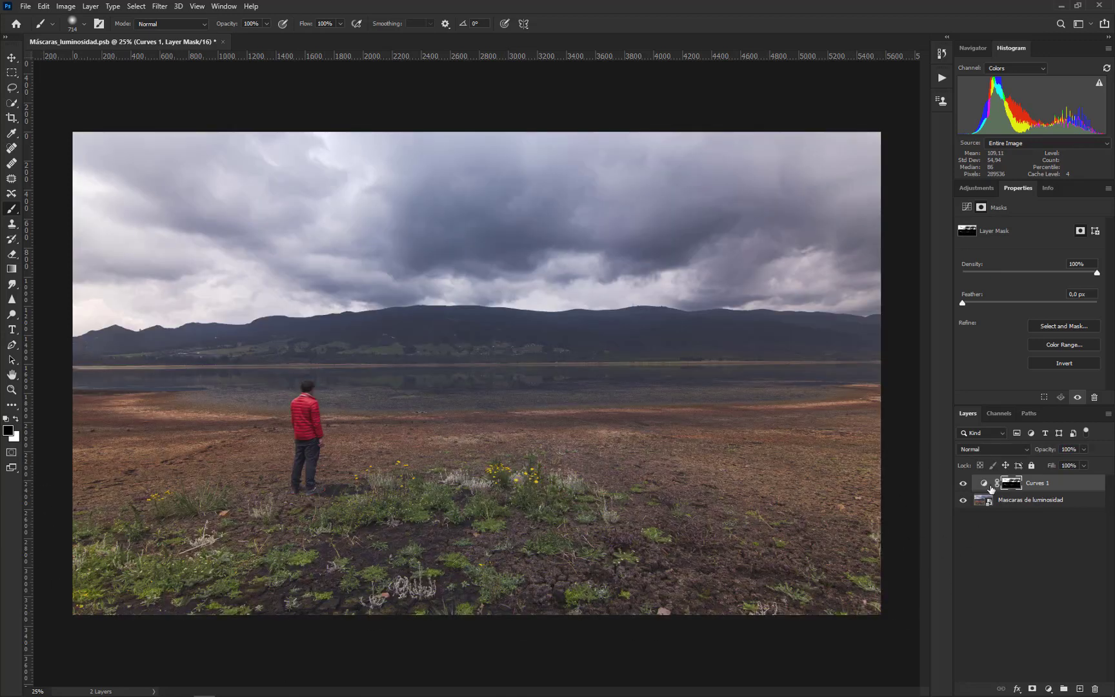
left_click(963, 486)
left_click(963, 486)
left_click(963, 485)
left_click(963, 486)
- Add a new layer above the Curves layer, mask it with a Color Range selection of the Reds, and display the mask on its own
left_click(1081, 689)
key("x")
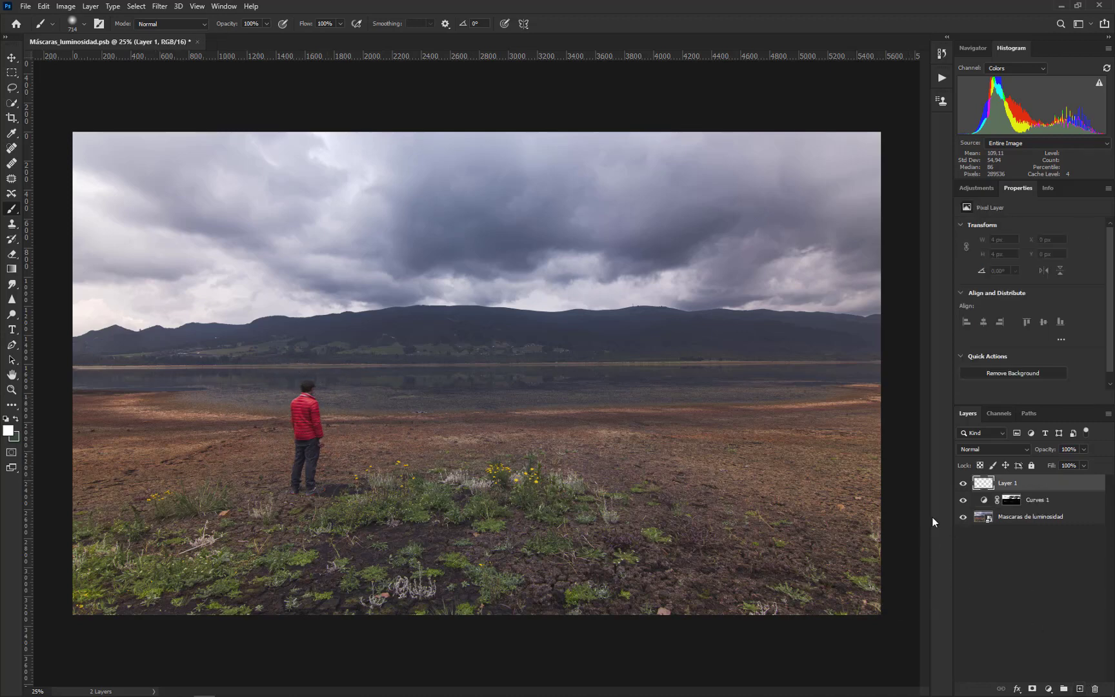
left_click(136, 6)
left_click(162, 118)
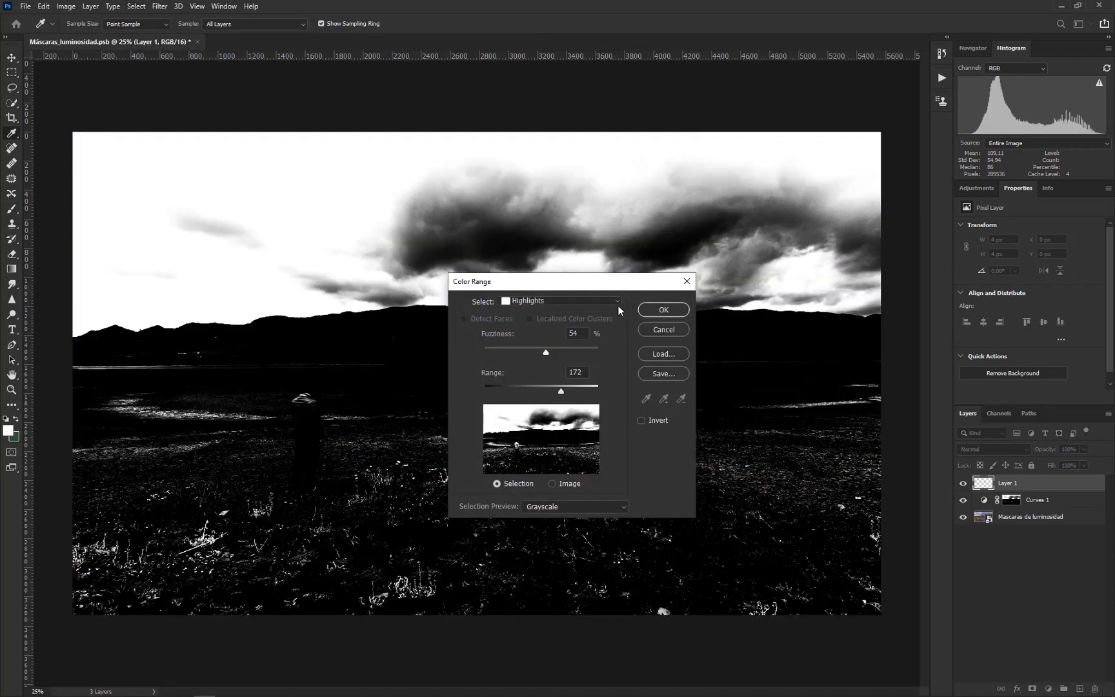
left_click(617, 303)
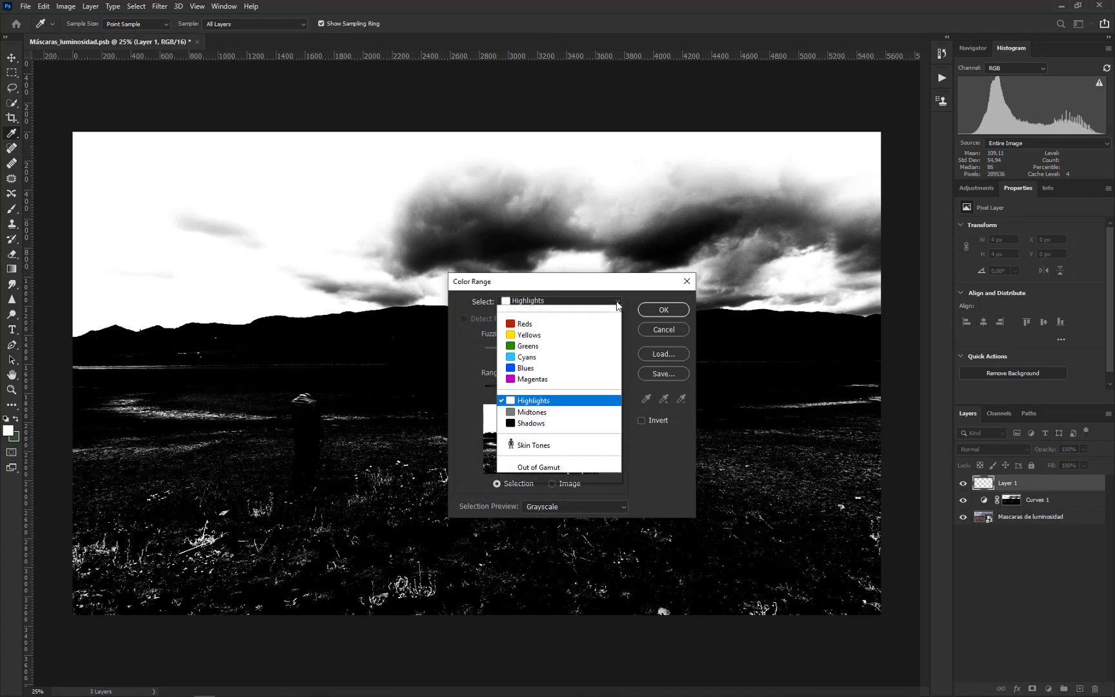
left_click(523, 335)
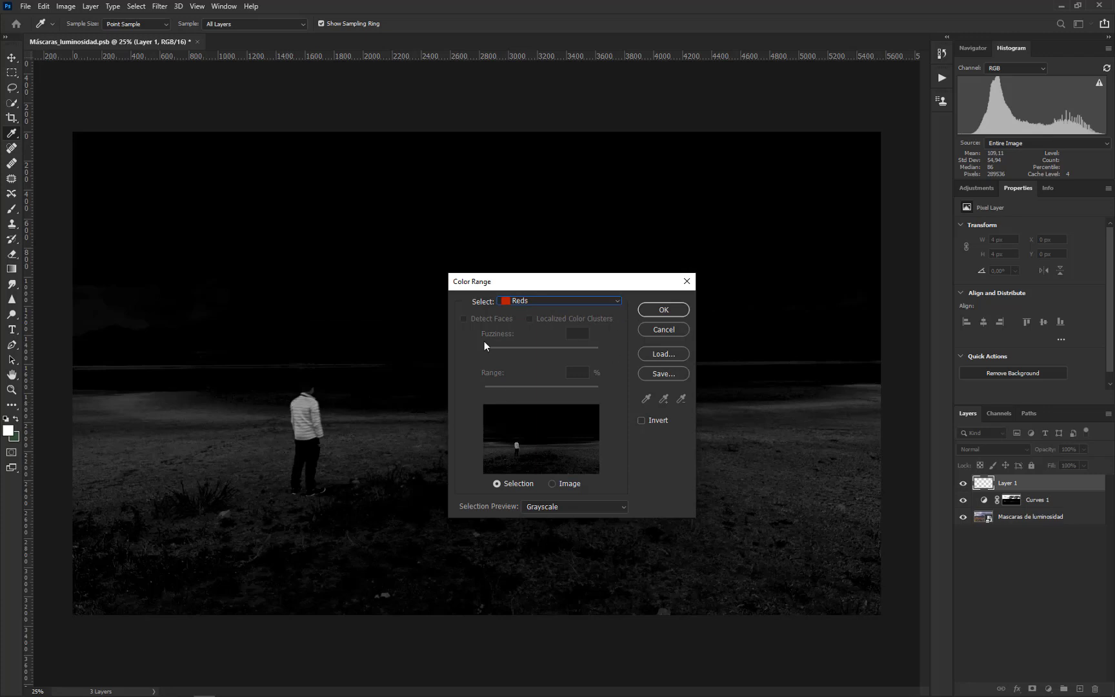
left_click(661, 311)
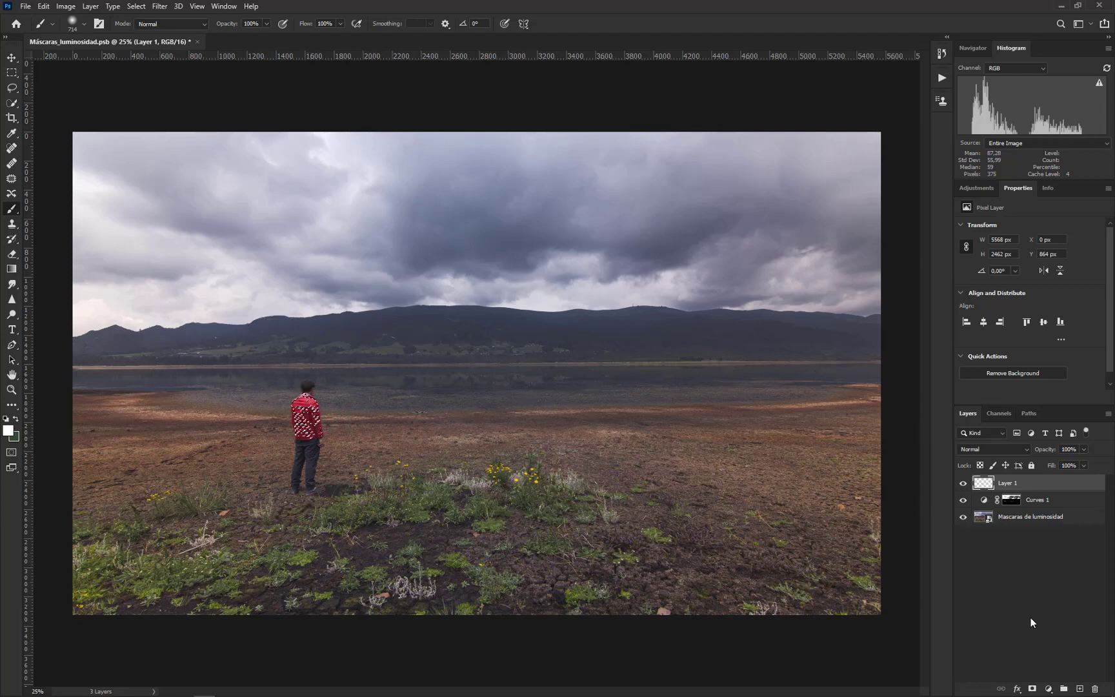
left_click(1033, 689)
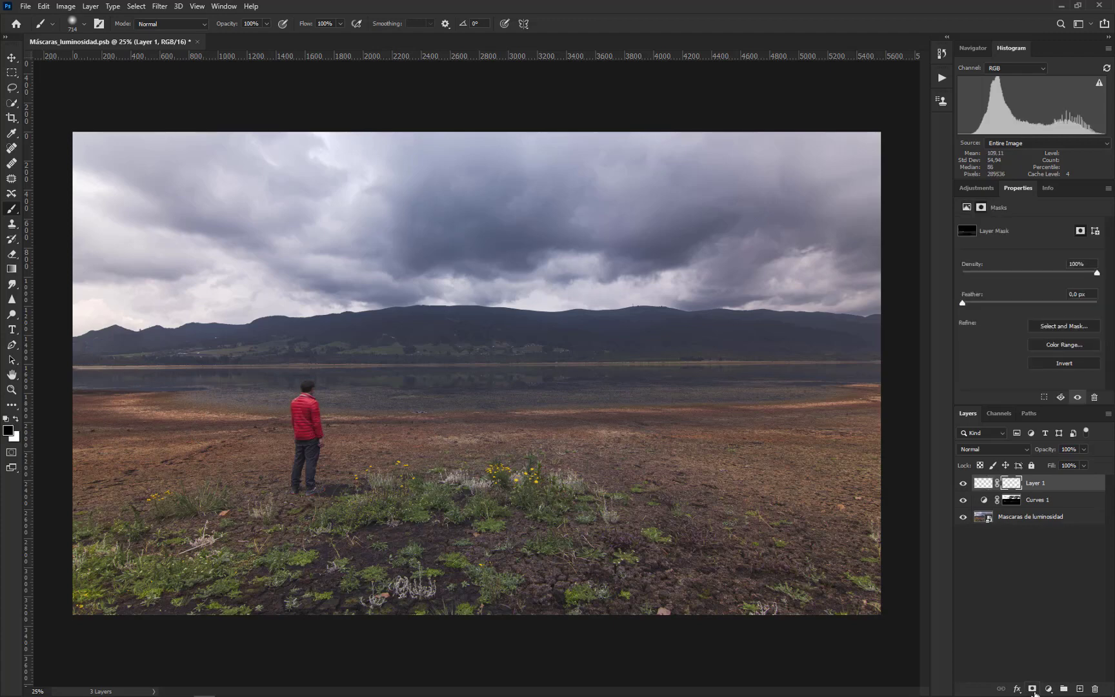
left_click(1016, 485, "alt")
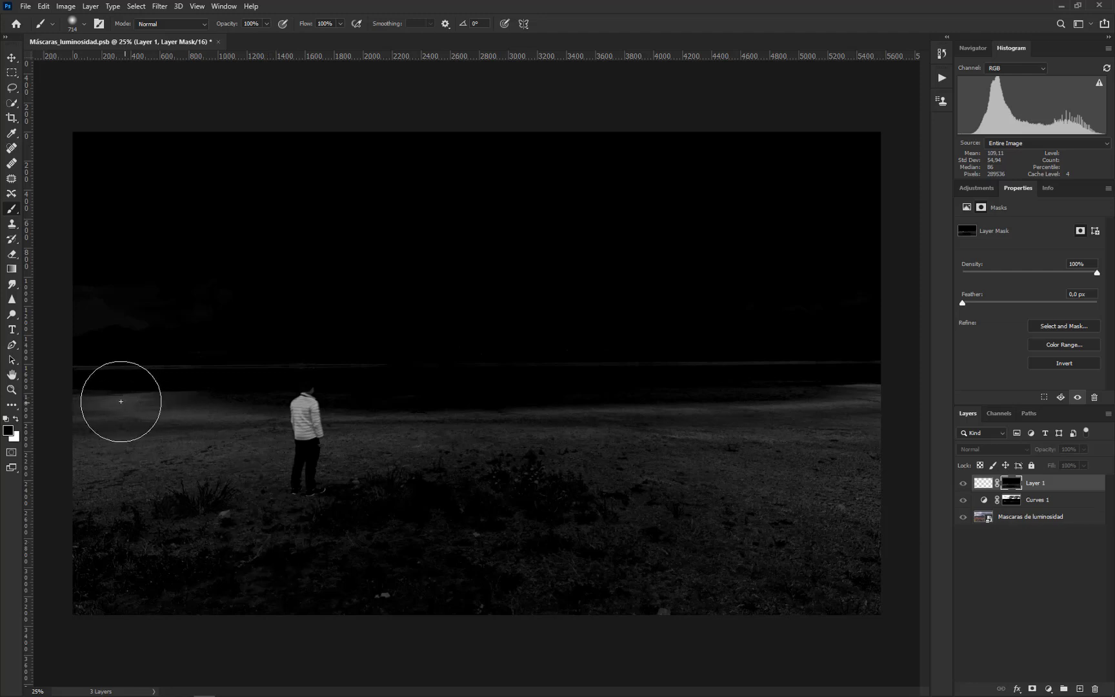
- Darken the mask everywhere around the jacket to black with the Burn tool, using the Shadows range at 50% exposure
left_click(15, 318)
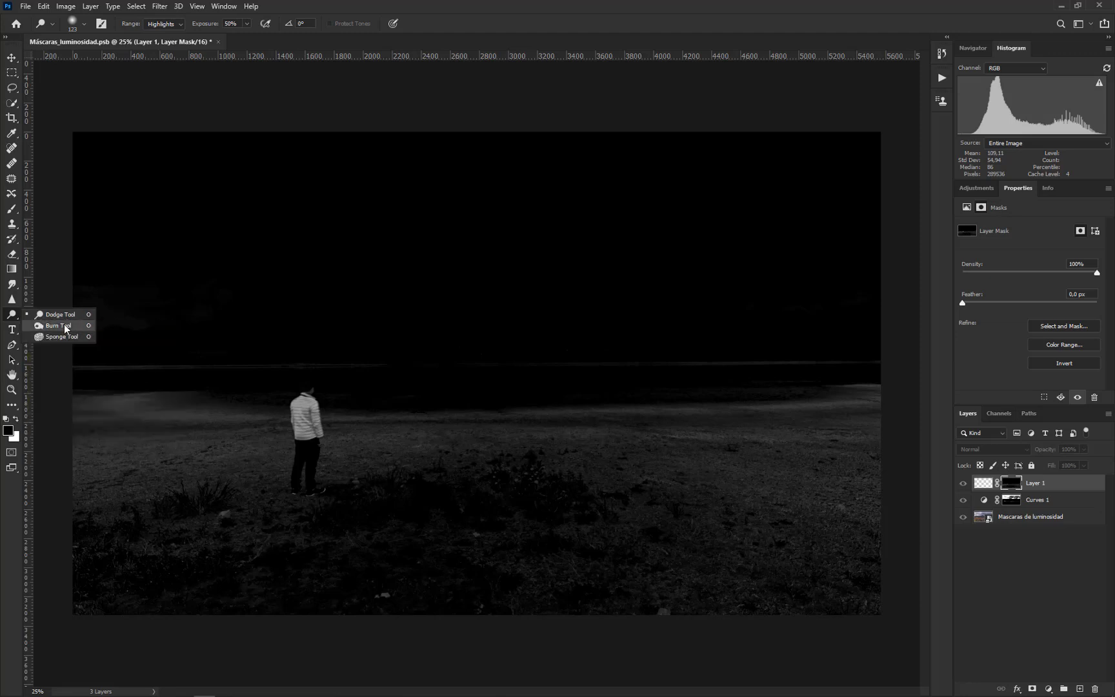
left_click(65, 329)
mouse_move(208, 469)
left_mouse_down()
mouse_move(136, 470)
mouse_move(288, 452)
mouse_move(191, 449)
mouse_move(264, 445)
mouse_move(435, 456)
left_mouse_up()
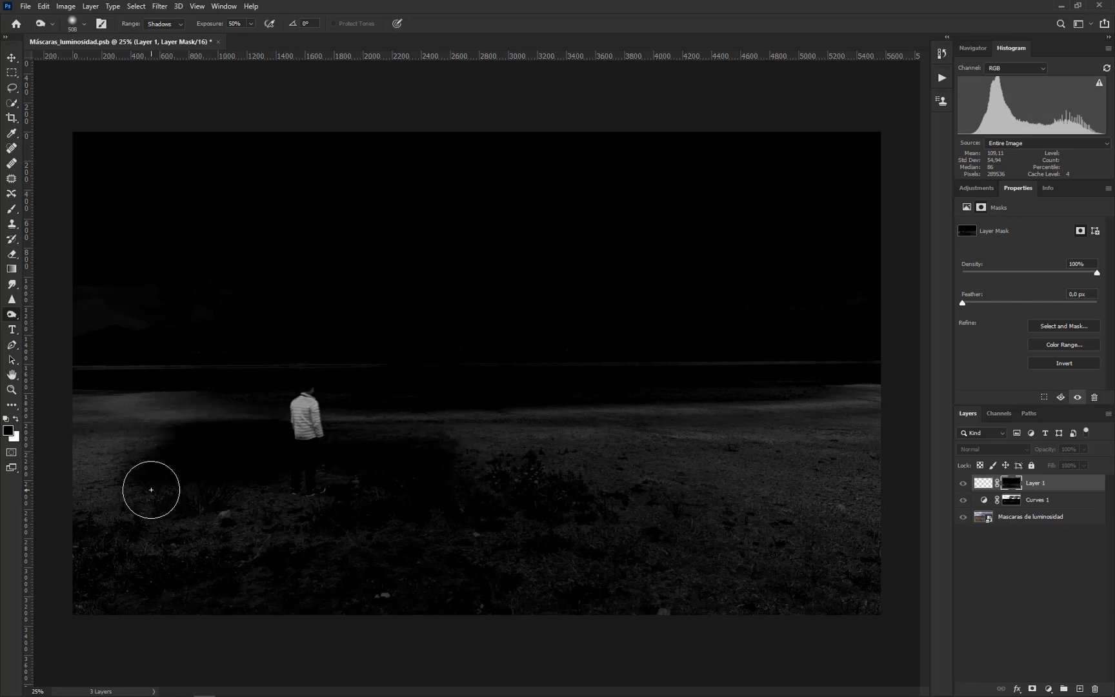
mouse_move(151, 490)
left_mouse_down()
mouse_move(188, 486)
mouse_move(263, 421)
mouse_move(176, 402)
mouse_move(94, 402)
mouse_move(78, 416)
mouse_move(81, 510)
mouse_move(134, 411)
mouse_move(157, 418)
mouse_move(107, 532)
mouse_move(241, 508)
mouse_move(178, 483)
mouse_move(192, 503)
mouse_move(233, 508)
mouse_move(403, 502)
mouse_move(280, 393)
mouse_move(258, 482)
mouse_move(305, 395)
mouse_move(284, 472)
mouse_move(305, 394)
mouse_move(340, 447)
mouse_move(248, 402)
mouse_move(332, 426)
mouse_move(218, 443)
mouse_move(272, 465)
left_mouse_up()
mouse_move(276, 520)
left_mouse_down()
mouse_move(353, 449)
mouse_move(312, 466)
mouse_move(267, 412)
mouse_move(331, 433)
mouse_move(247, 448)
mouse_move(282, 498)
mouse_move(359, 515)
mouse_move(364, 455)
mouse_move(350, 424)
mouse_move(431, 422)
mouse_move(329, 424)
mouse_move(888, 399)
mouse_move(495, 436)
mouse_move(917, 432)
mouse_move(447, 459)
mouse_move(944, 473)
mouse_move(452, 509)
mouse_move(926, 523)
mouse_move(280, 564)
mouse_move(904, 587)
mouse_move(421, 594)
mouse_move(30, 582)
mouse_move(298, 576)
mouse_move(187, 533)
mouse_move(71, 540)
mouse_move(60, 554)
mouse_move(182, 573)
mouse_move(126, 491)
mouse_move(95, 367)
mouse_move(417, 343)
mouse_move(877, 349)
mouse_move(74, 301)
mouse_move(72, 314)
mouse_move(202, 448)
mouse_move(285, 473)
mouse_move(319, 419)
mouse_move(305, 434)
mouse_move(271, 412)
mouse_move(304, 423)
left_mouse_up()
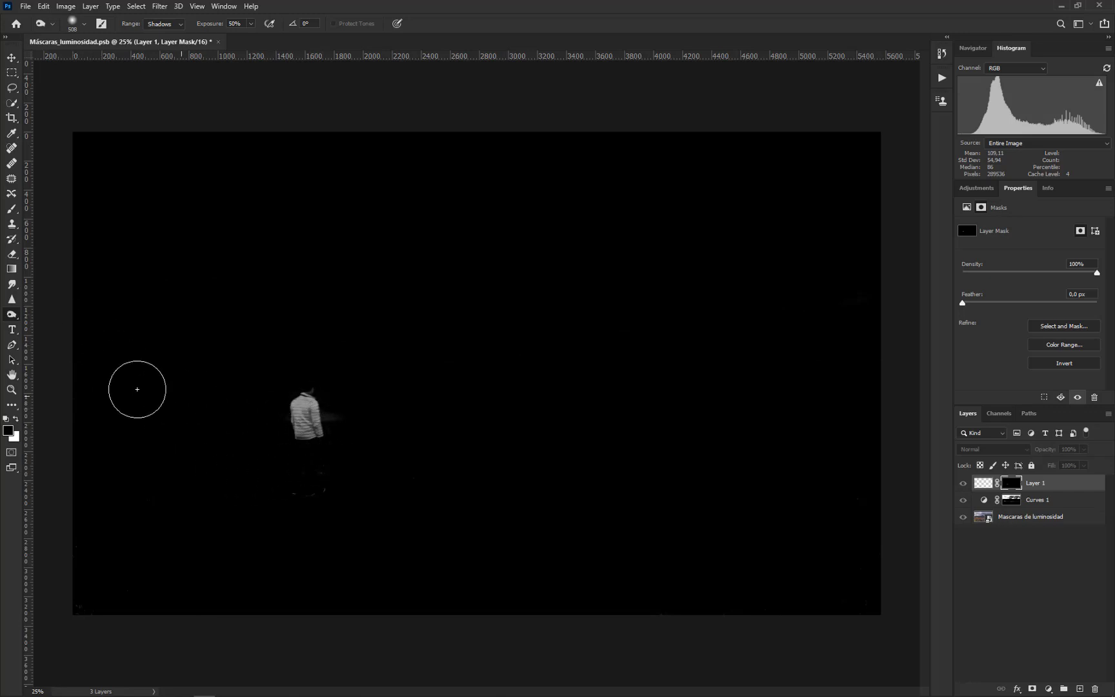
- Lighten the jacket area of the mask to white with the Dodge tool, using the Highlights range at 50% exposure
right_click(13, 315)
left_click(58, 314)
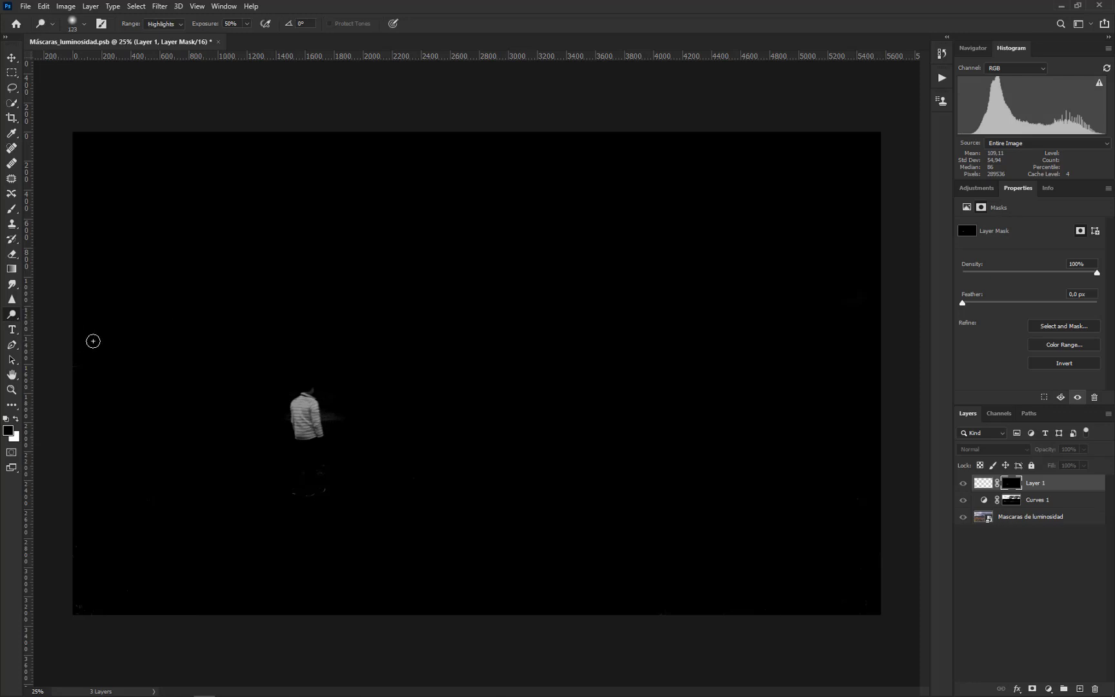
mouse_move(271, 421)
left_mouse_down()
mouse_move(290, 430)
mouse_move(296, 400)
mouse_move(287, 459)
left_mouse_up()
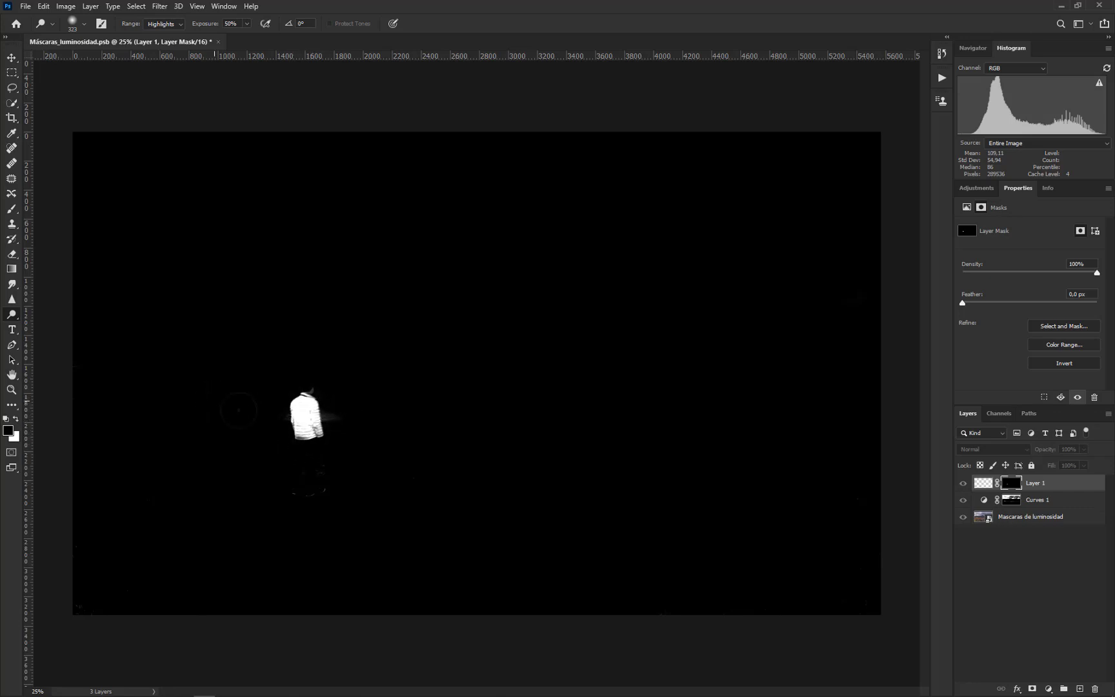
- Pick a bright red foreground color and fill the masked layer's image with it in Normal mode at 100% opacity
left_click(983, 483)
left_click(9, 429)
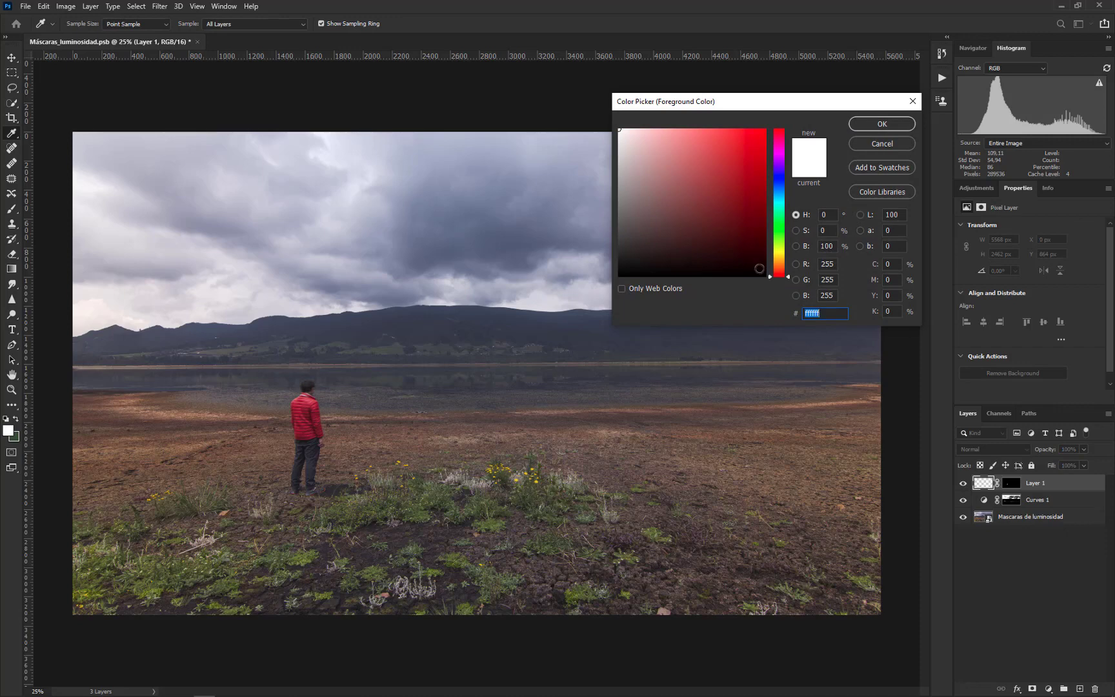
left_click(765, 153)
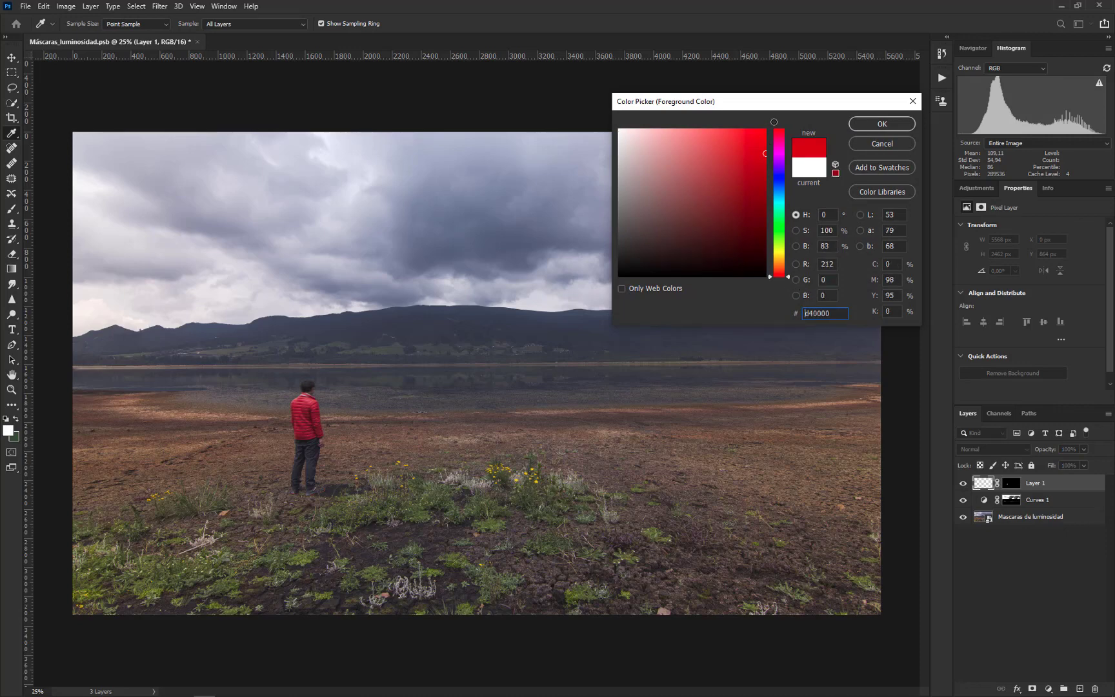
left_click(881, 123)
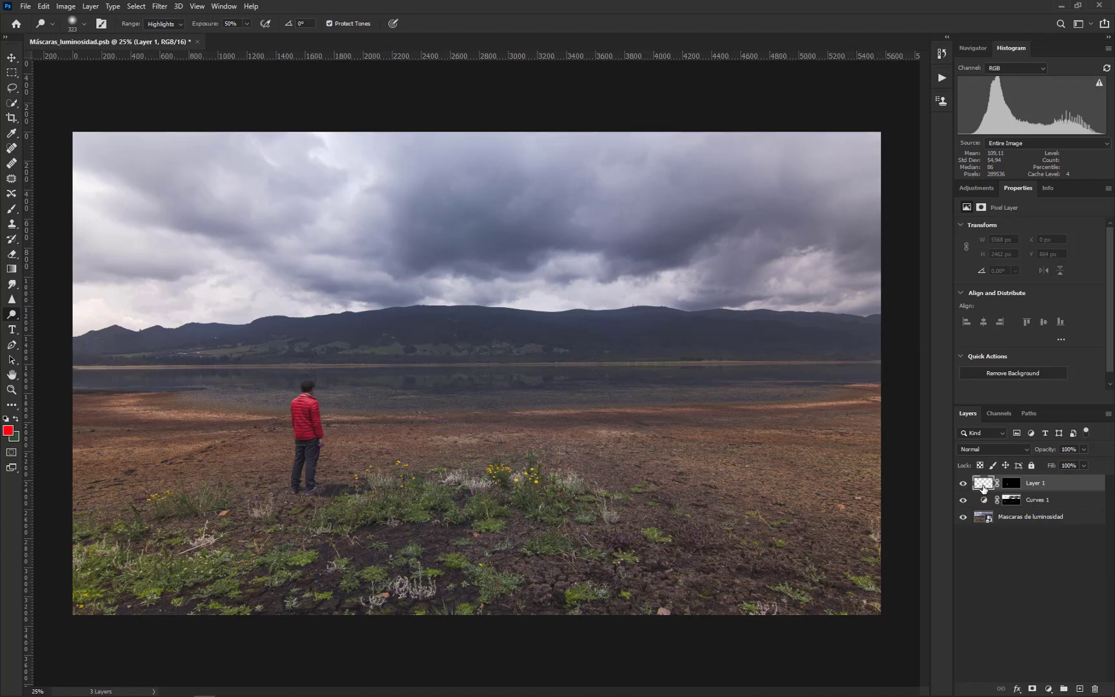
key("shift+BackSpace")
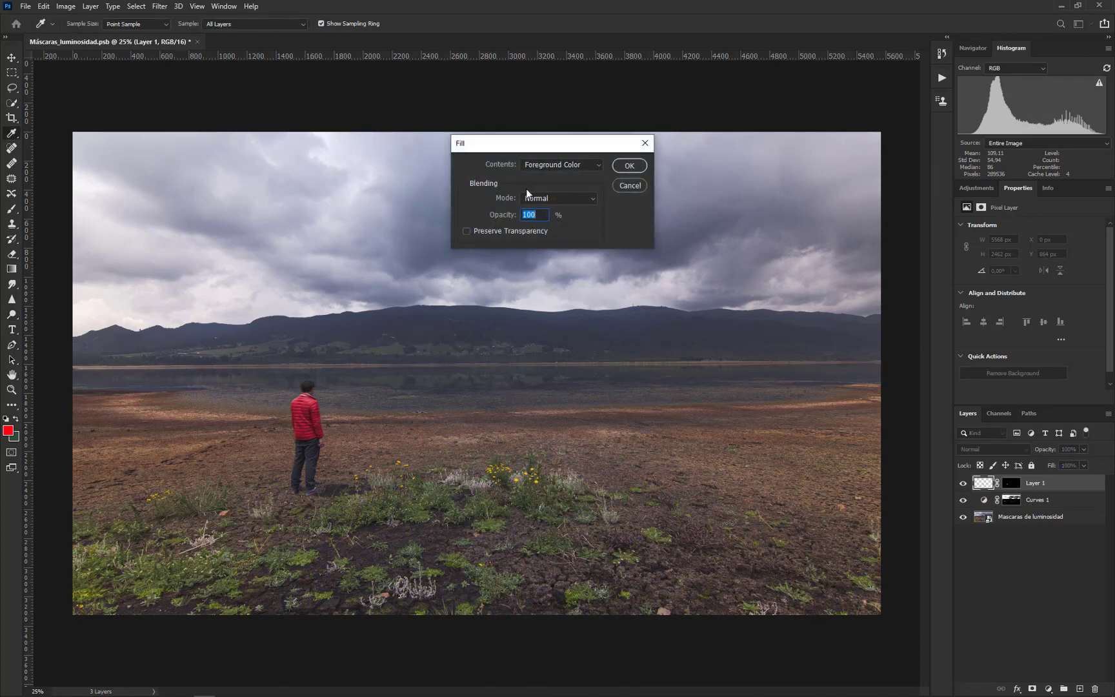
left_click(632, 167)
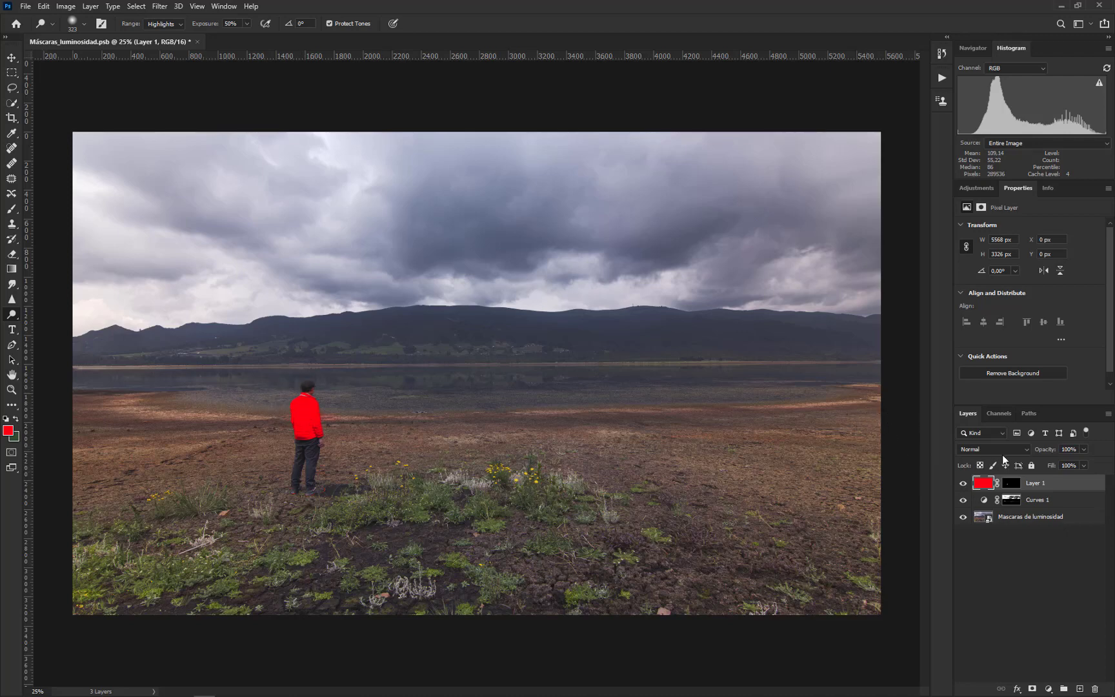
- Set the red layer's blend mode to Color and its opacity to 29%
left_click(1020, 453)
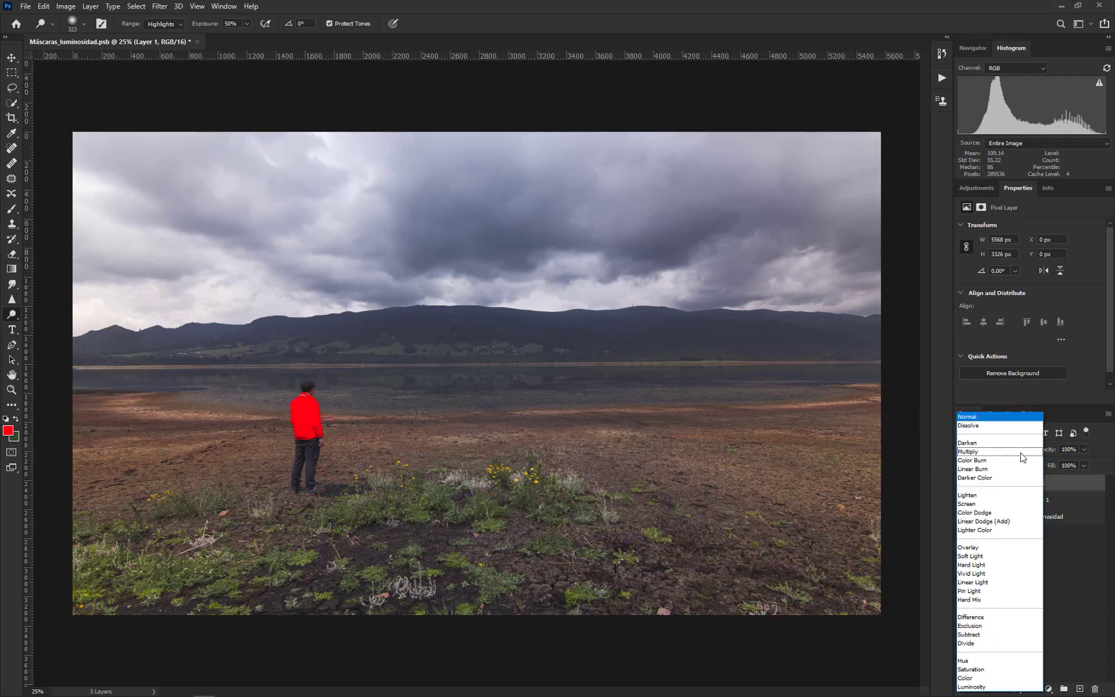
left_click(986, 678)
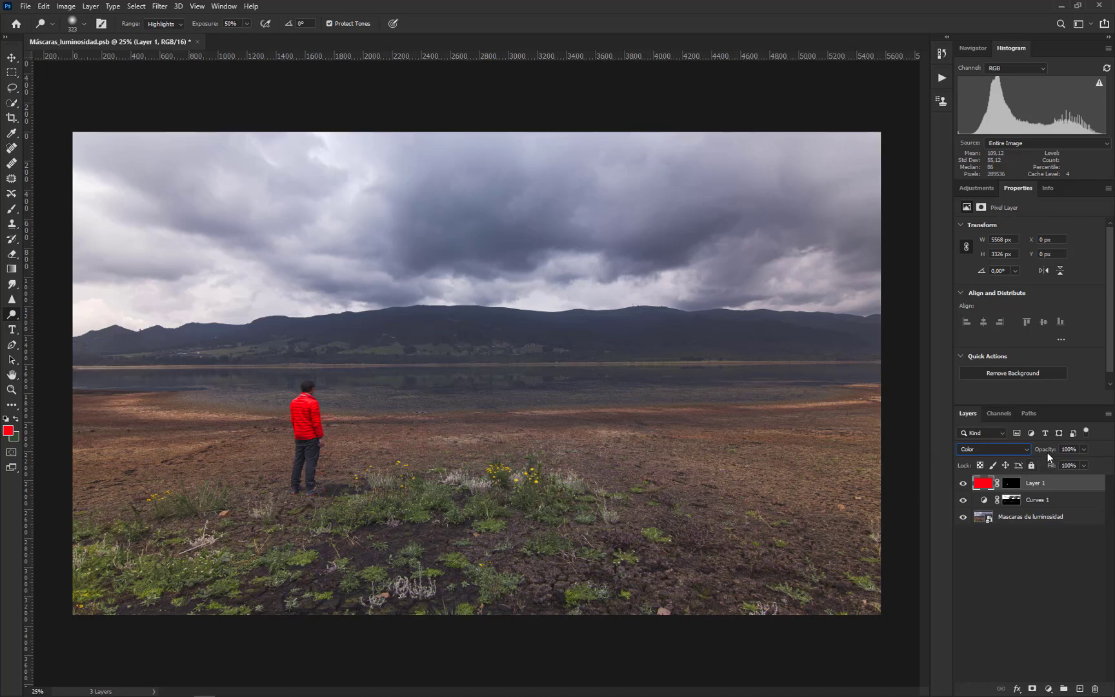
left_click_drag(1045, 450, 759, 450)
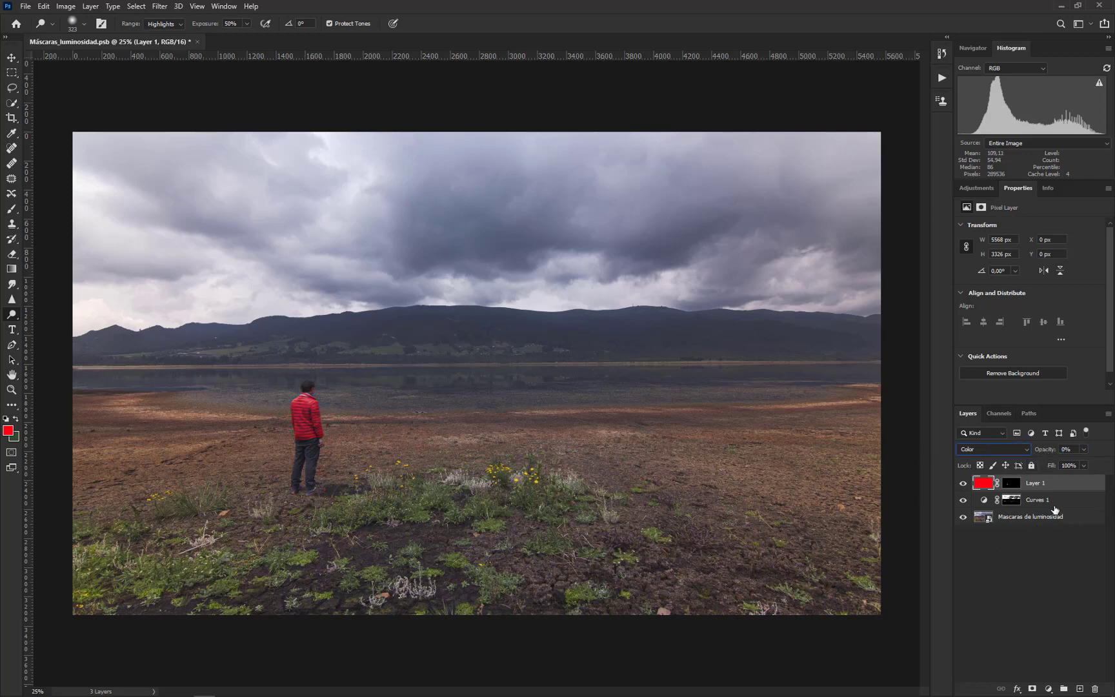
left_click_drag(1040, 453, 1055, 457)
left_click_drag(1041, 454, 1043, 454)
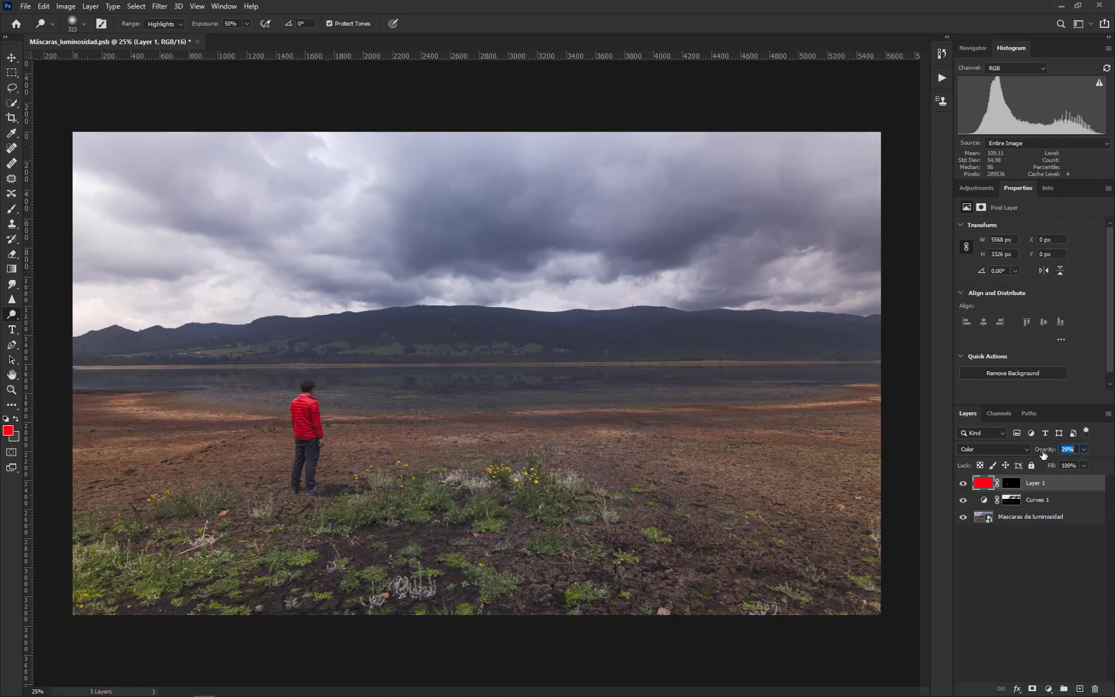